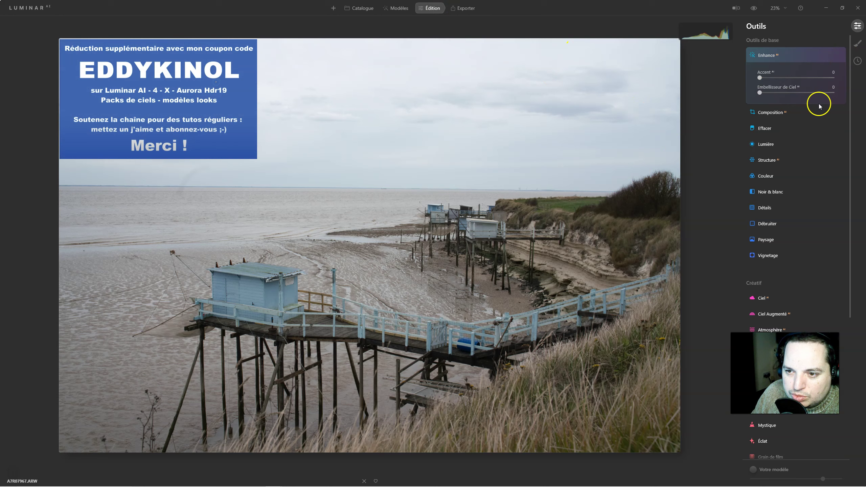
Step: Enhance the photo with Accent at 57 and Embellisseur de Ciel at 18
left_click_drag(760, 77, 802, 78)
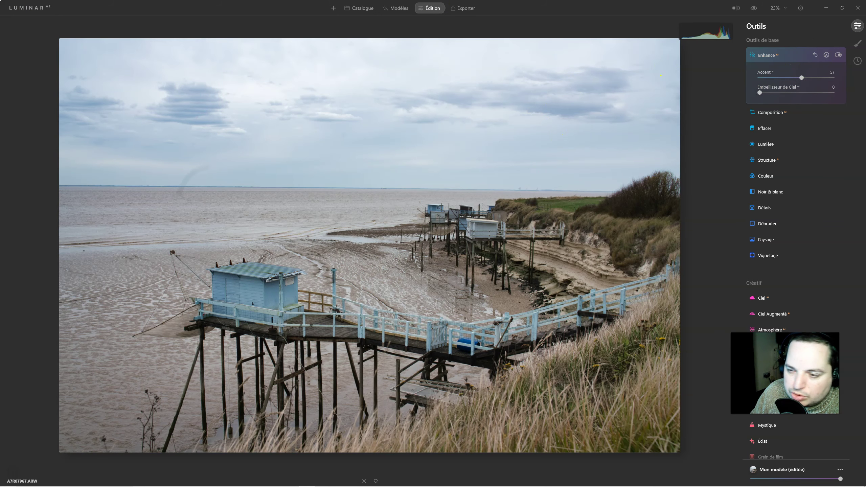
mouse_move(760, 92)
left_mouse_down()
mouse_move(794, 94)
mouse_move(774, 95)
left_mouse_up()
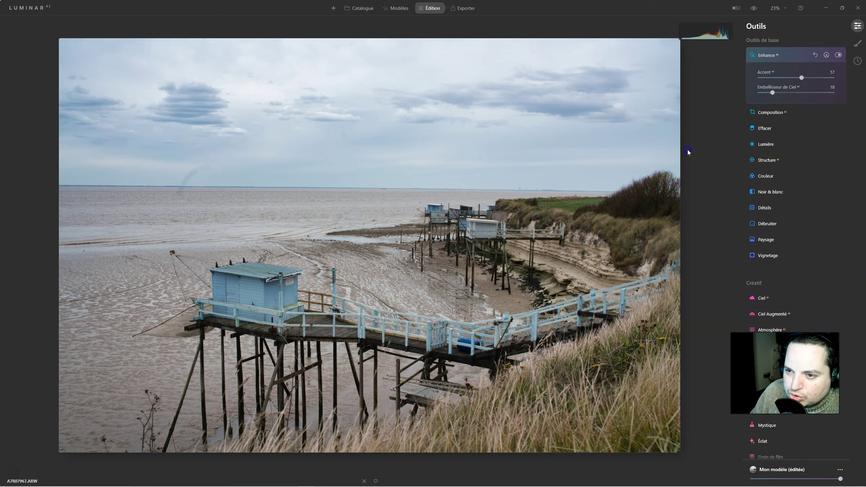
Step: Erase the curved mark above and below the horizon and the small spot in the sky, using a brush radius of 20
left_click(764, 128)
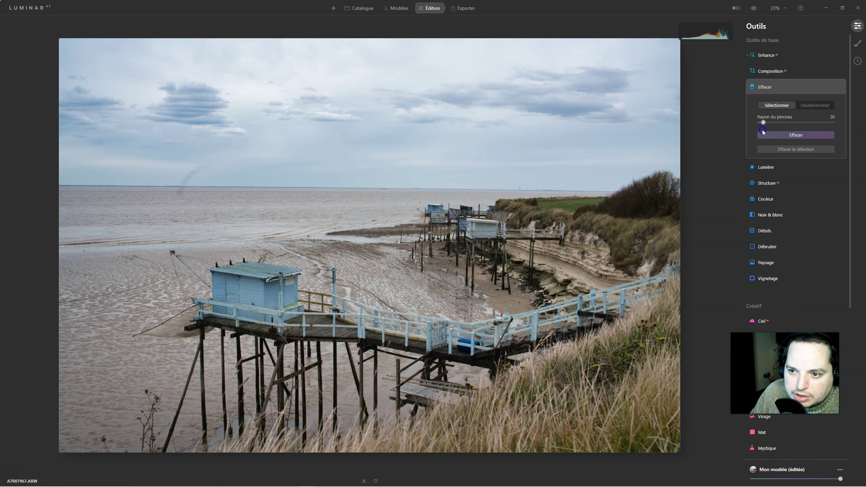
left_click_drag(207, 167, 183, 187)
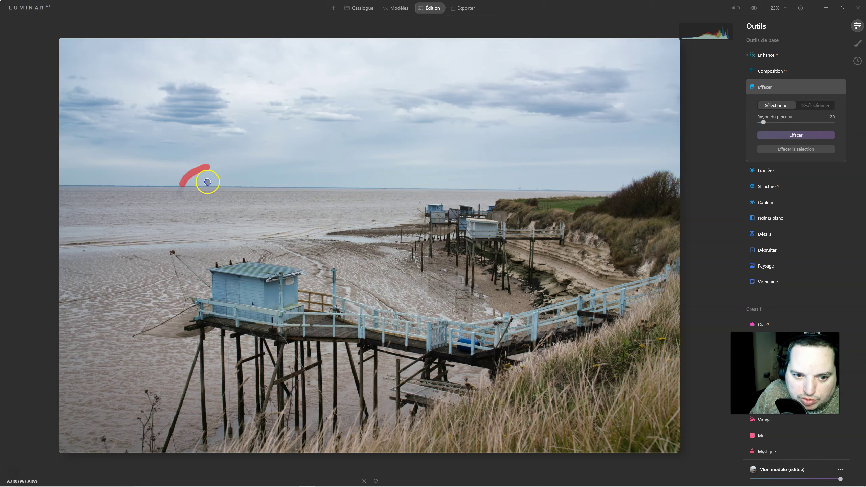
left_click(343, 135)
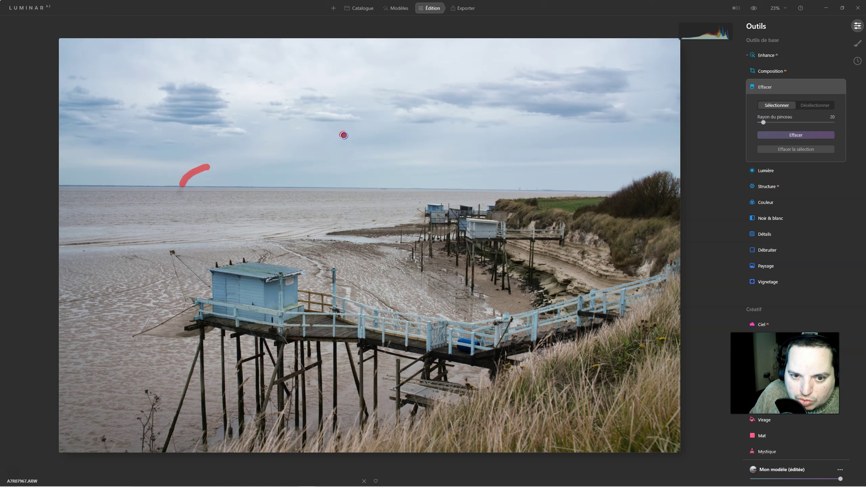
left_click(777, 135)
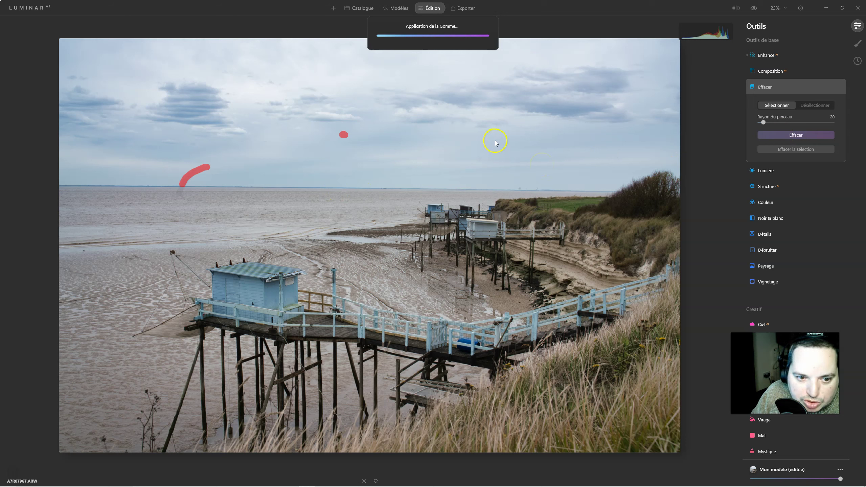
mouse_move(180, 190)
left_mouse_down()
mouse_move(183, 199)
mouse_move(184, 189)
left_mouse_up()
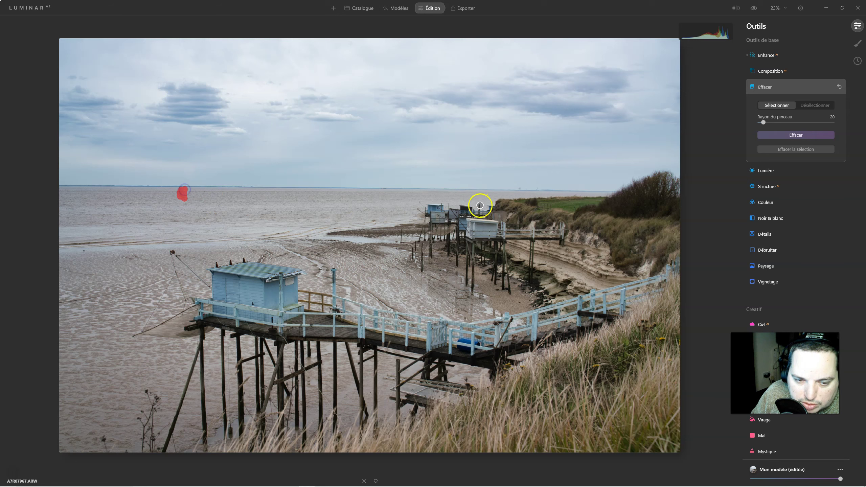
left_click(784, 135)
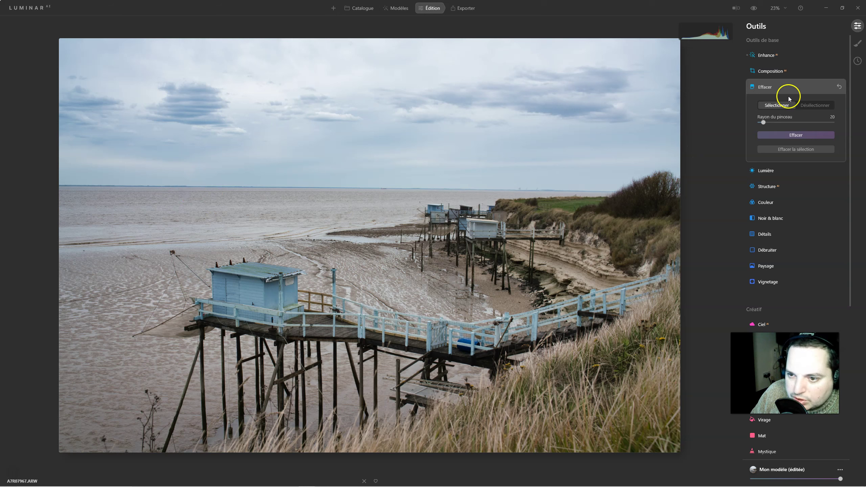
Step: Straighten the horizon automatically with the Composition tool and apply the resulting crop
left_click(769, 72)
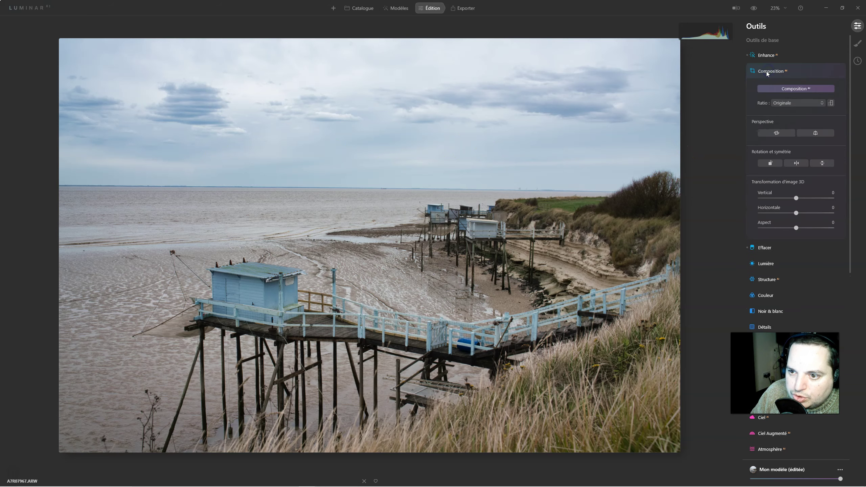
left_click(764, 133)
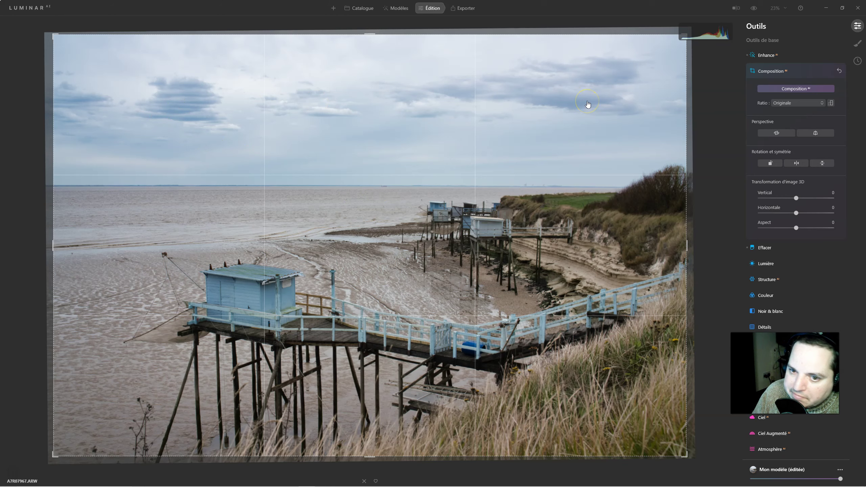
key("Return")
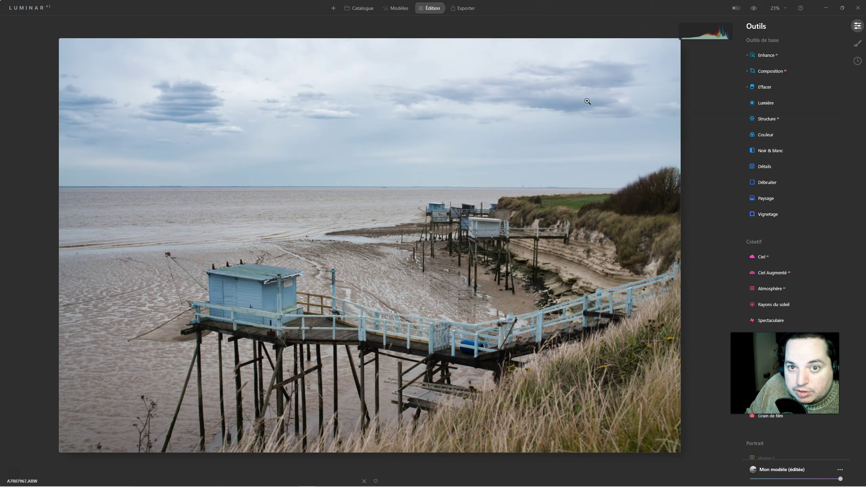
Step: Correct the white balance by sampling a bright cloud in the sky as the neutral colour
left_click(774, 104)
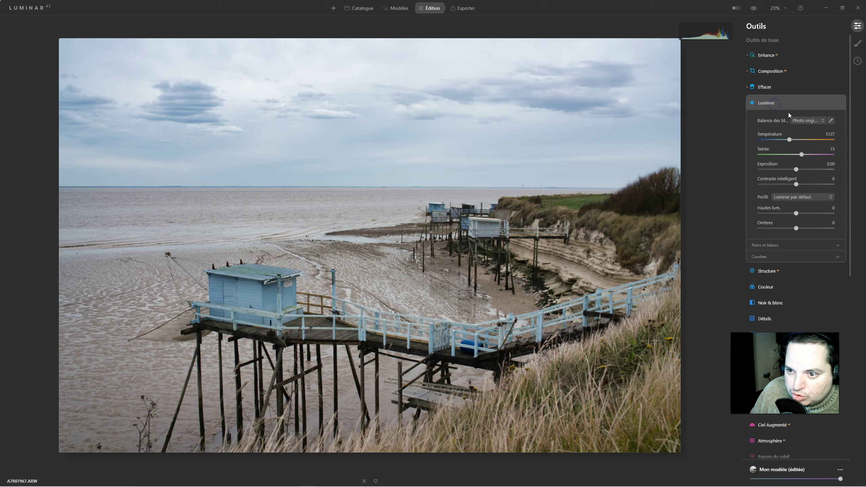
left_click(832, 121)
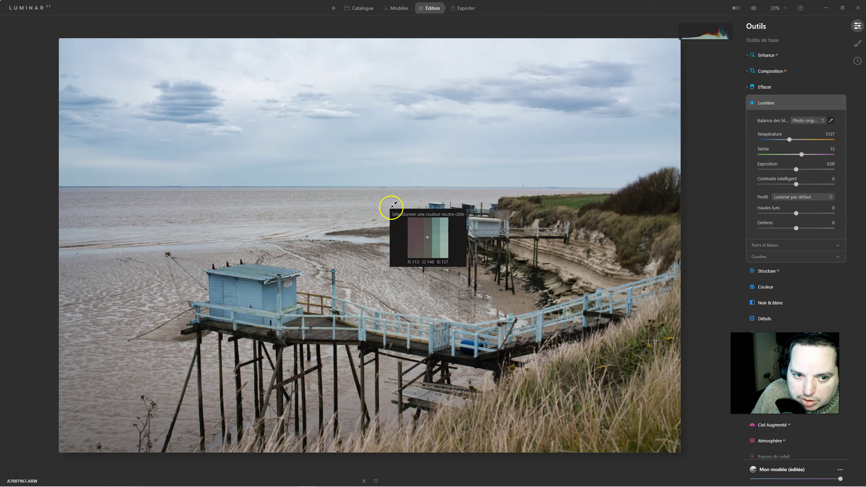
left_click(328, 112)
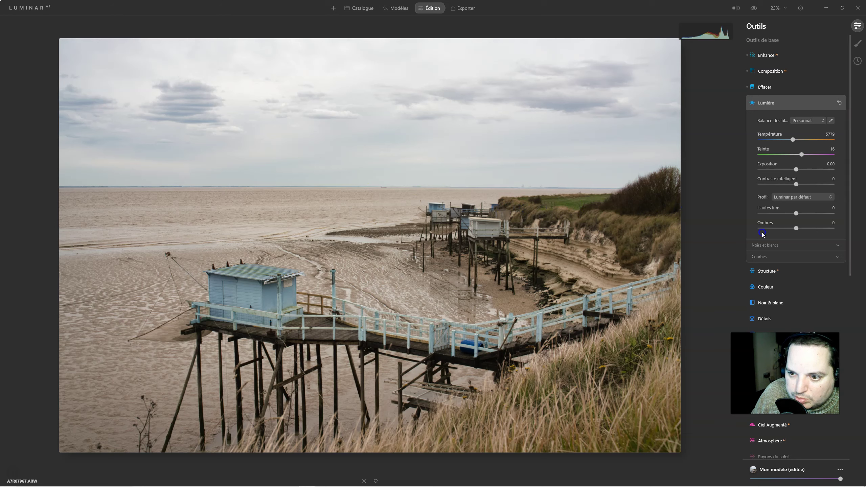
Step: Set the highlights (Hautes lum.) to -49 and the shadows (Ombres) to 37, with Noirs et blancs expanded
left_click(762, 245)
left_click_drag(796, 213, 778, 212)
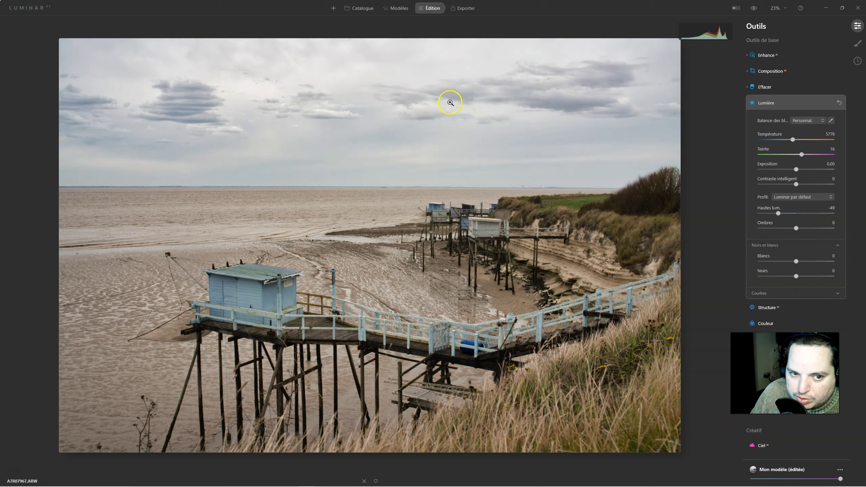
left_click_drag(796, 228, 810, 227)
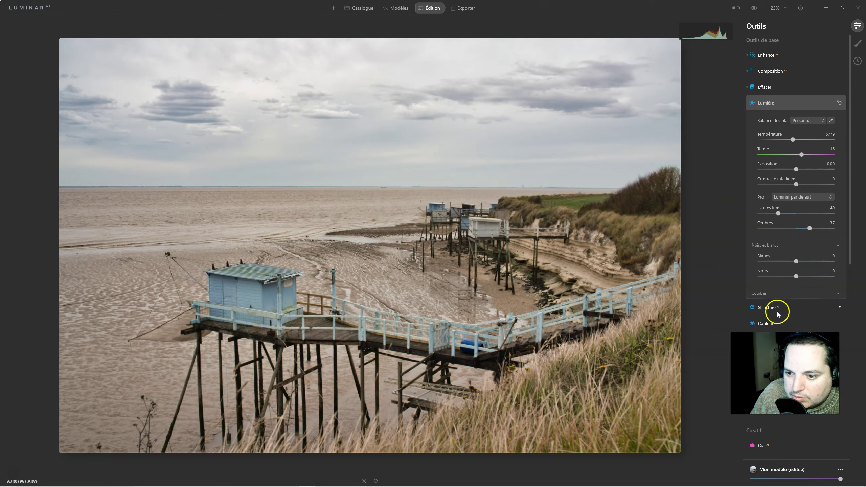
Step: Set the Structure amount to 27 and compare the photo with and without the effect
left_click(767, 307)
left_click_drag(773, 140, 814, 143)
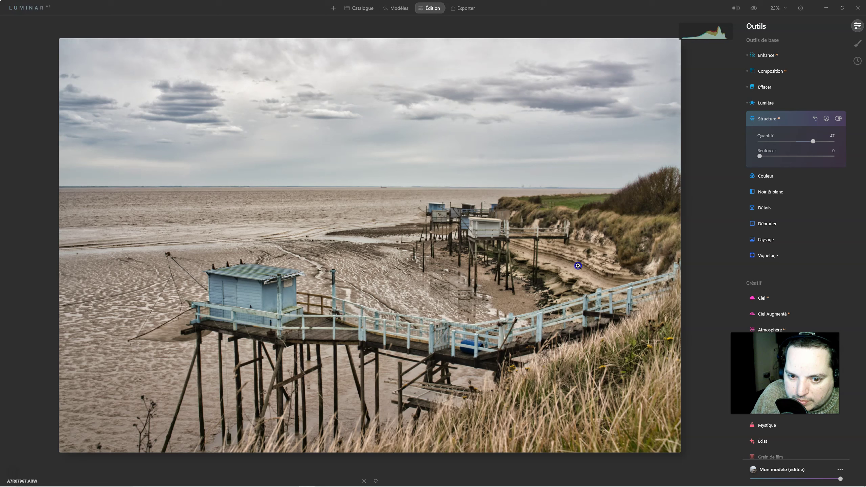
left_click_drag(814, 141, 811, 143)
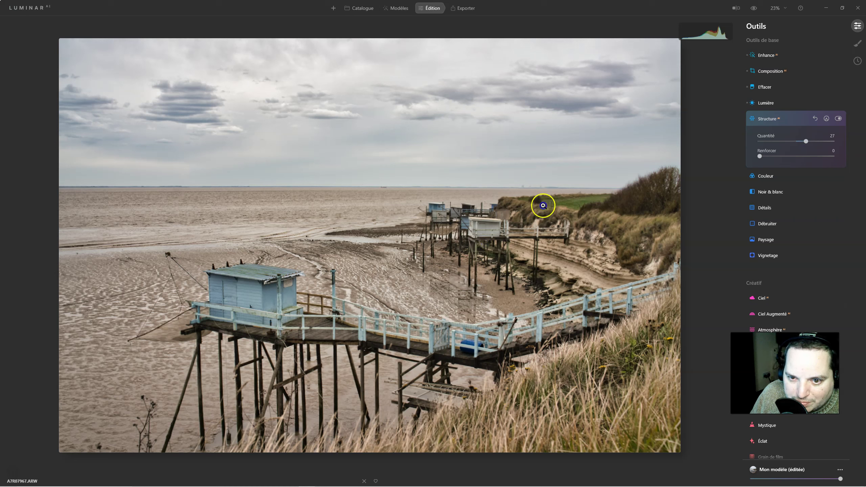
left_click(838, 118)
left_click(838, 118)
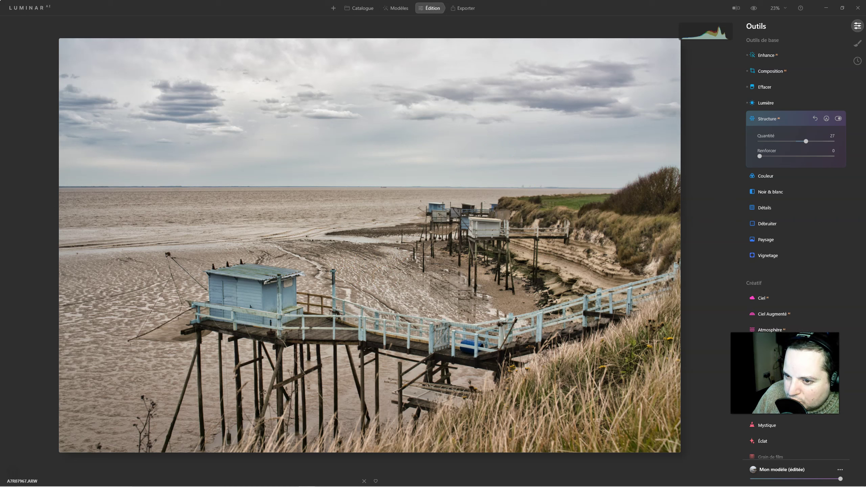
Step: Raise the HSL saturation of the blues to 52 in the Couleur tool
left_click(780, 177)
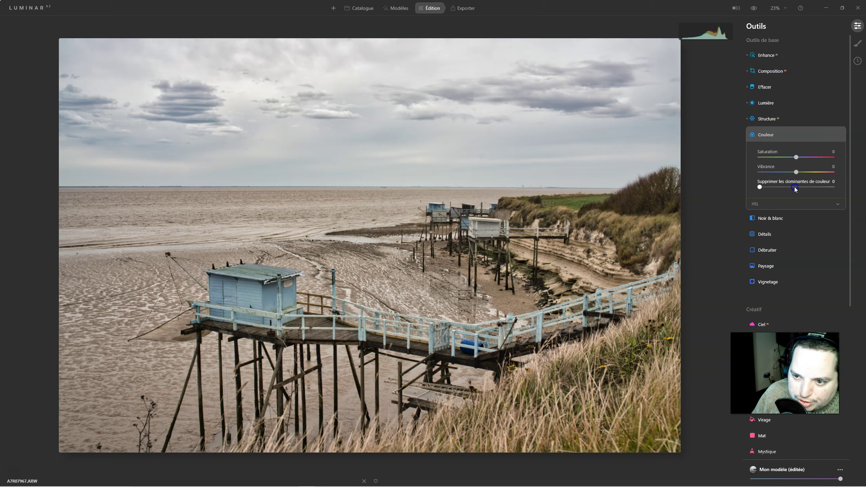
left_click(754, 204)
scroll(802, 273, "down", 2)
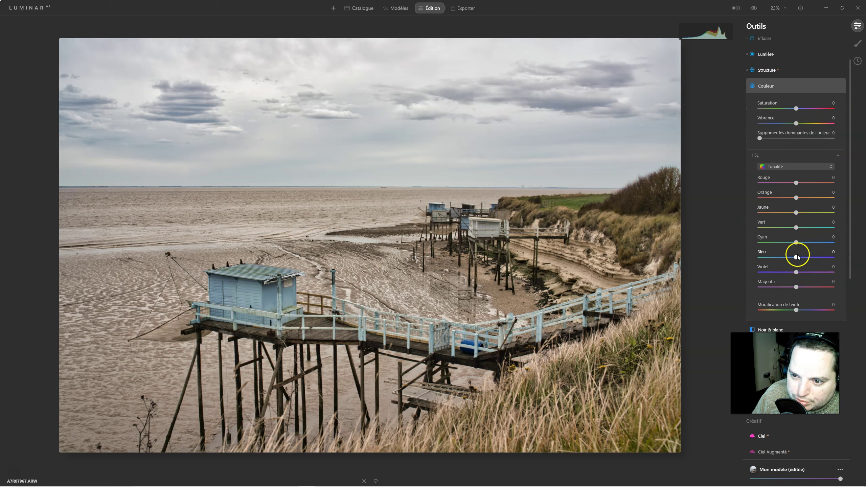
left_click(800, 167)
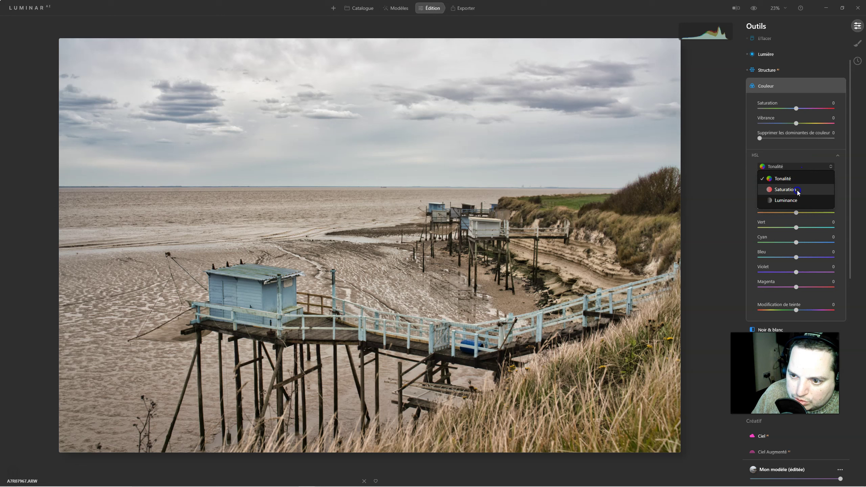
left_click(785, 179)
left_click_drag(798, 258, 814, 258)
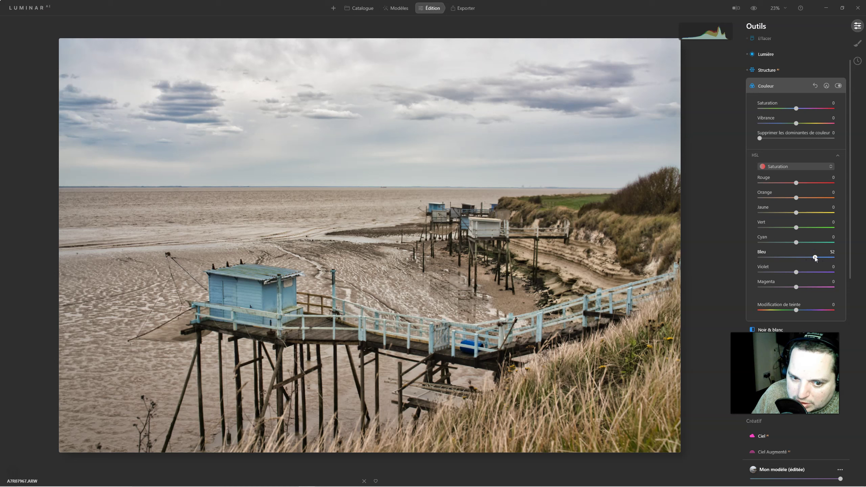
Step: Set the HSL luminance to -41 for blue, 73 for orange and 30 for yellow, comparing with the Couleur effect off
left_click(800, 170)
left_click(789, 202)
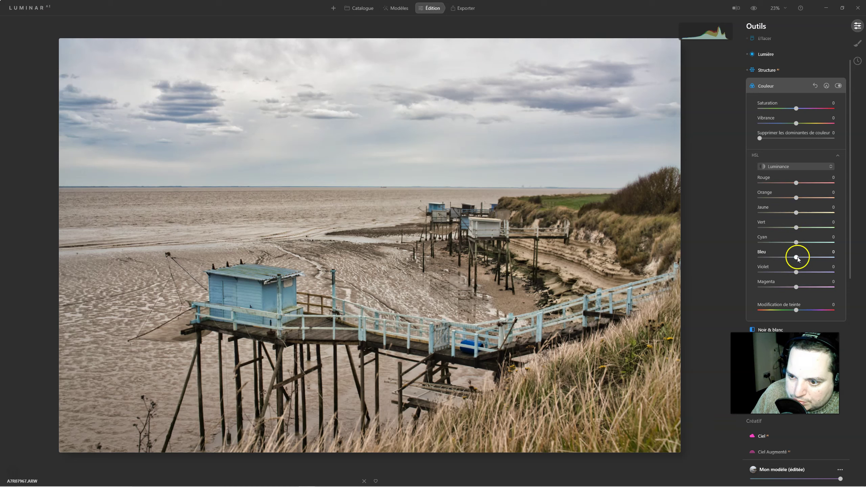
left_click_drag(796, 257, 781, 258)
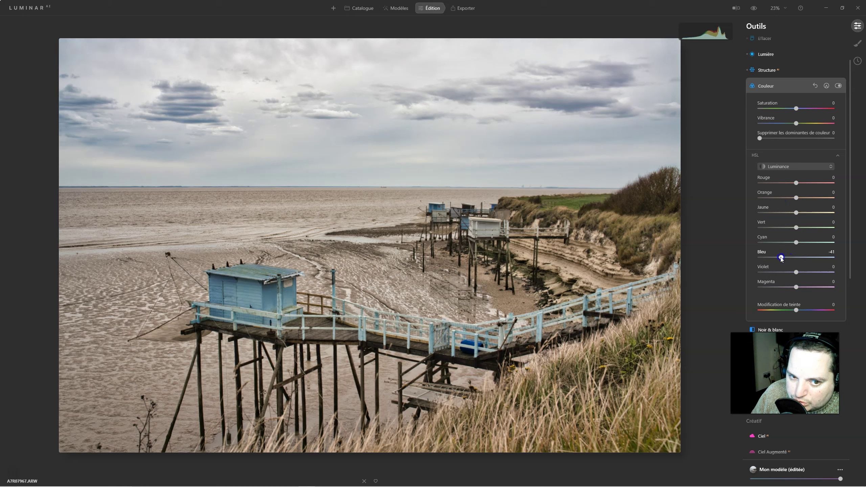
left_click(838, 86)
left_click(839, 87)
left_click(839, 86)
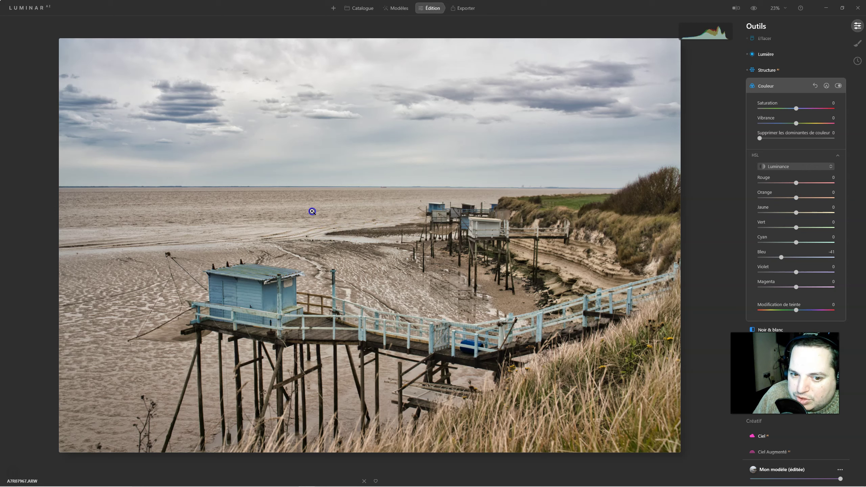
left_click_drag(796, 198, 823, 198)
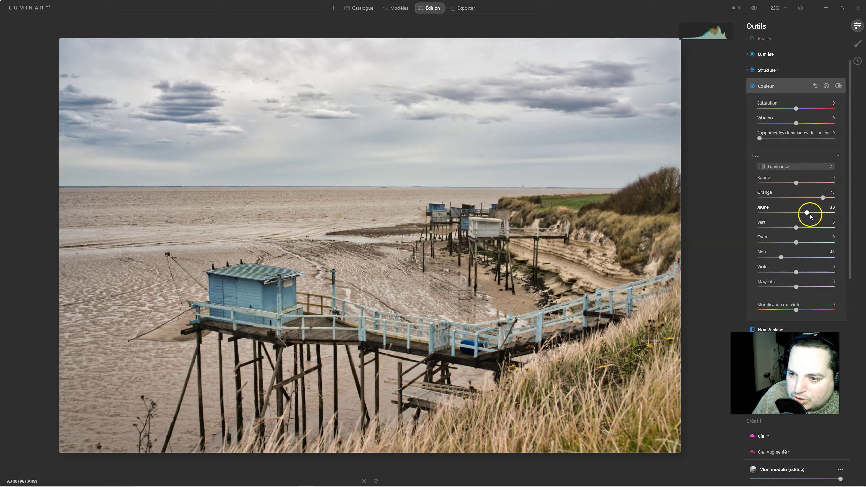
Step: Set the HSL hue (Tonalité) of orange to 27 and of yellow to 5
left_click(781, 166)
left_click(781, 178)
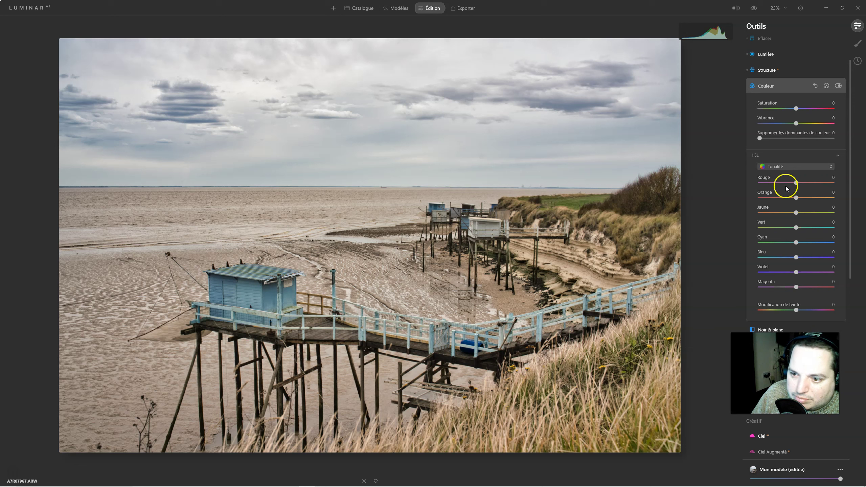
mouse_move(798, 198)
left_mouse_down()
mouse_move(775, 198)
mouse_move(789, 197)
left_mouse_up()
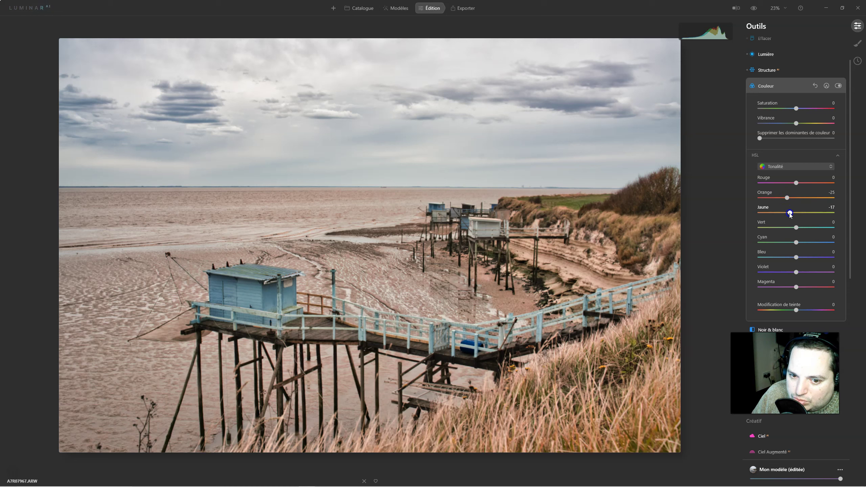
left_click_drag(777, 212, 800, 206)
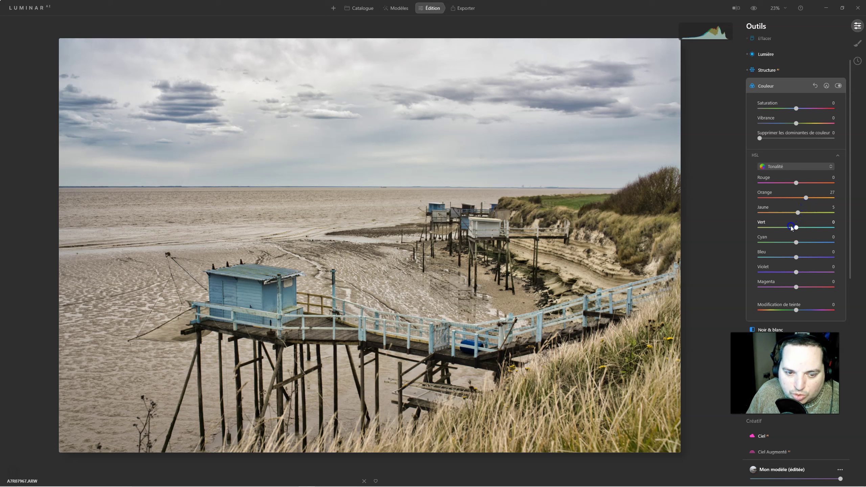
Step: Readjust the HSL luminance to 38 for orange and 4 for yellow
left_click(793, 166)
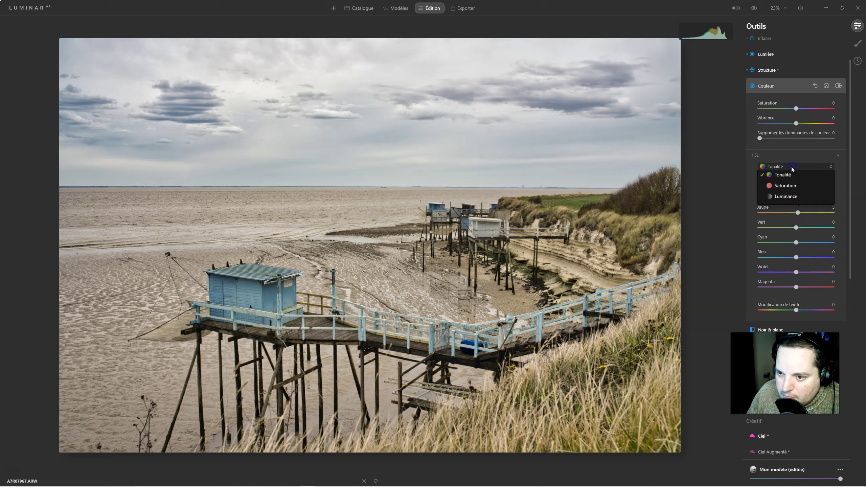
left_click(780, 201)
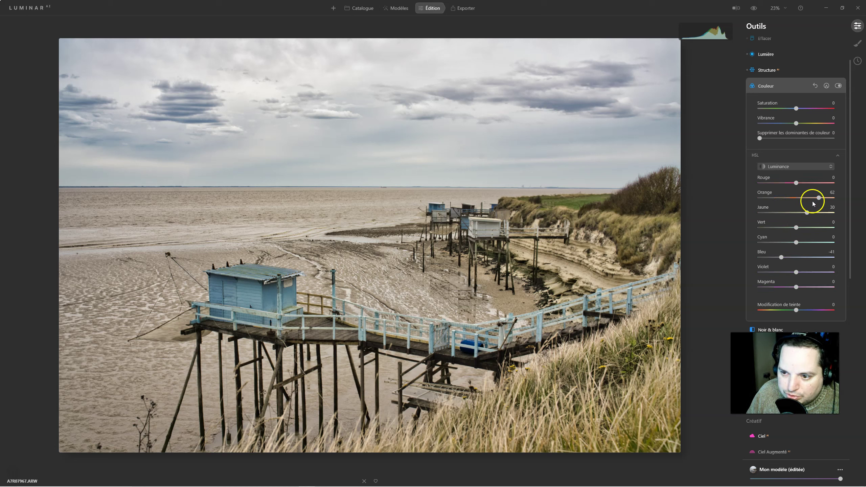
left_click_drag(808, 213, 770, 200)
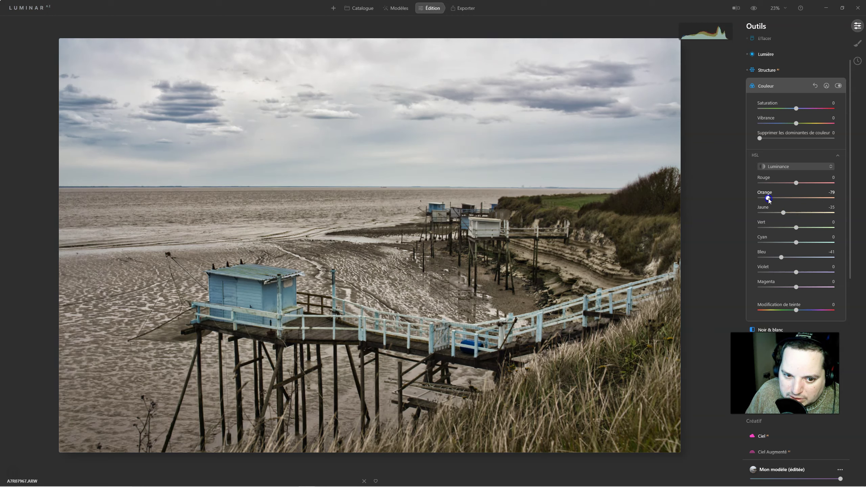
left_click_drag(770, 200, 793, 214)
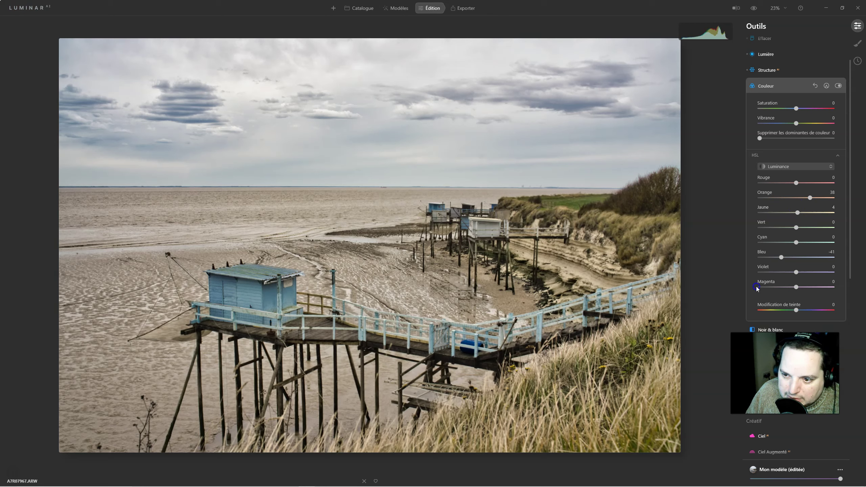
Step: Set the HSL hue (Tonalité) of green to -65 in the Couleur tool
left_click(799, 167)
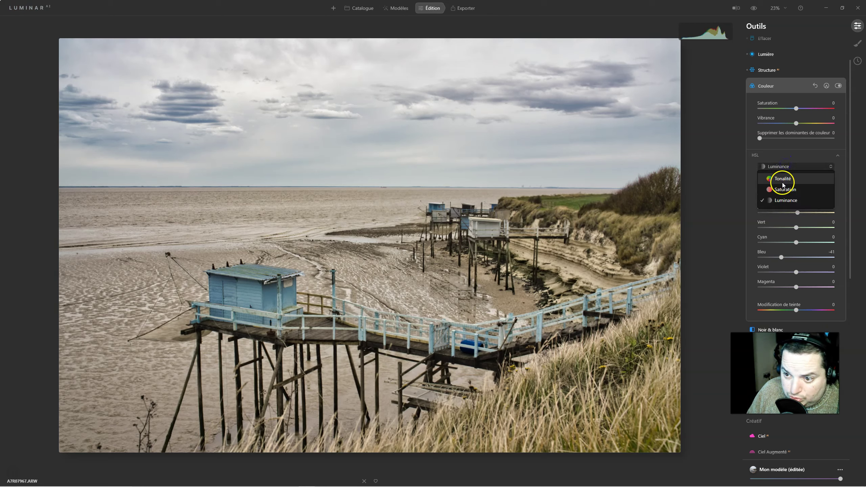
left_click(782, 180)
left_click_drag(797, 228, 781, 228)
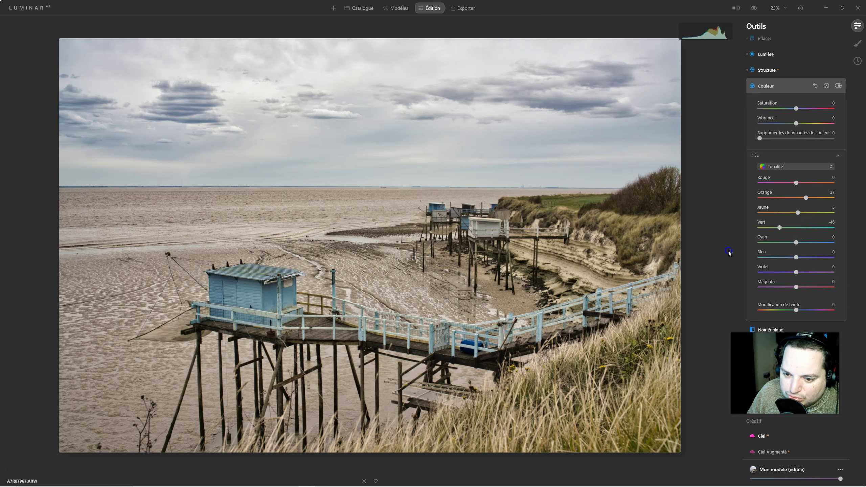
left_click_drag(780, 228, 774, 229)
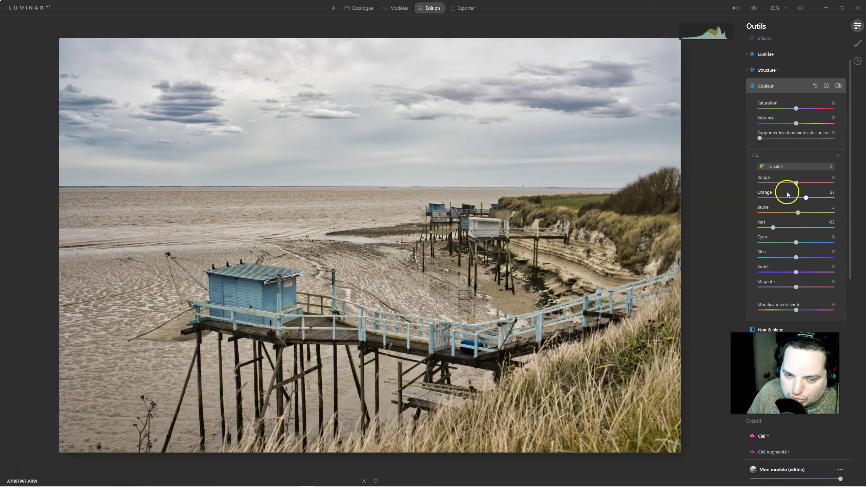
left_click(766, 87)
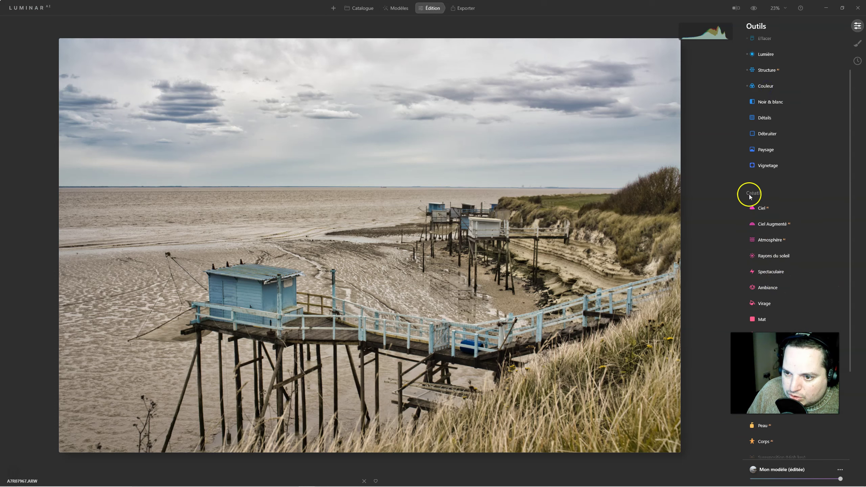
Step: Warm the photo with the Paysage tool by setting Heure dorée to 30
left_click(767, 149)
left_click_drag(760, 187, 781, 188)
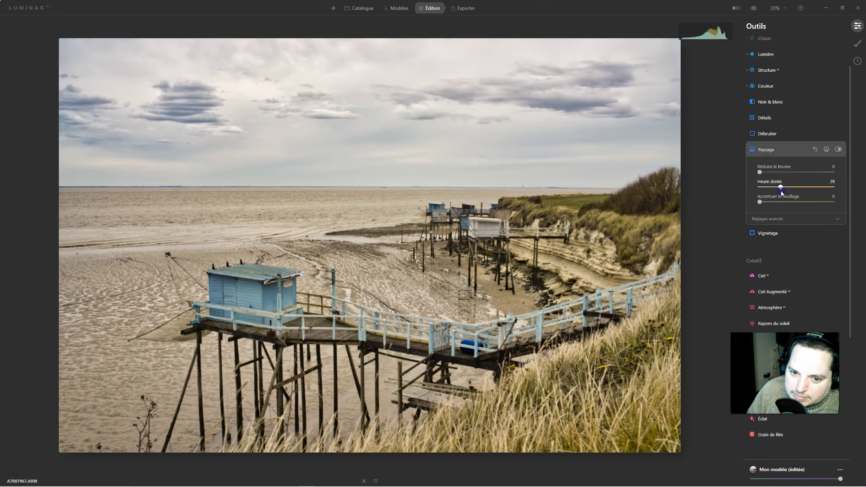
left_click_drag(780, 187, 782, 187)
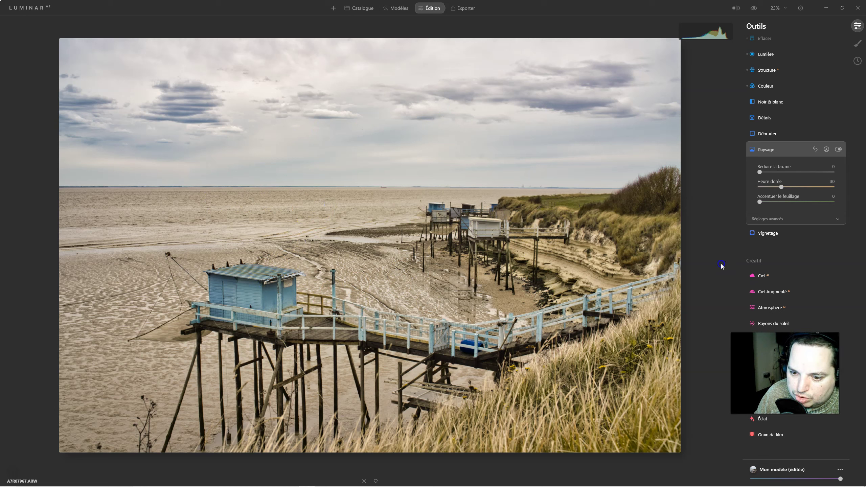
left_click(764, 150)
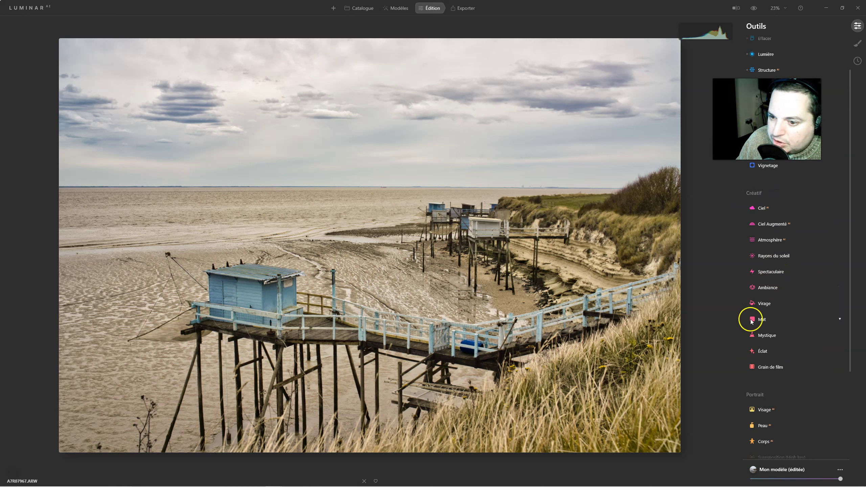
Step: Add a Flou artistique glow with Éclat at Quantité 18 and a Mystique effect at Quantité 34
left_click(755, 352)
mouse_move(766, 384)
left_mouse_down()
mouse_move(815, 384)
mouse_move(754, 386)
mouse_move(774, 385)
left_mouse_up()
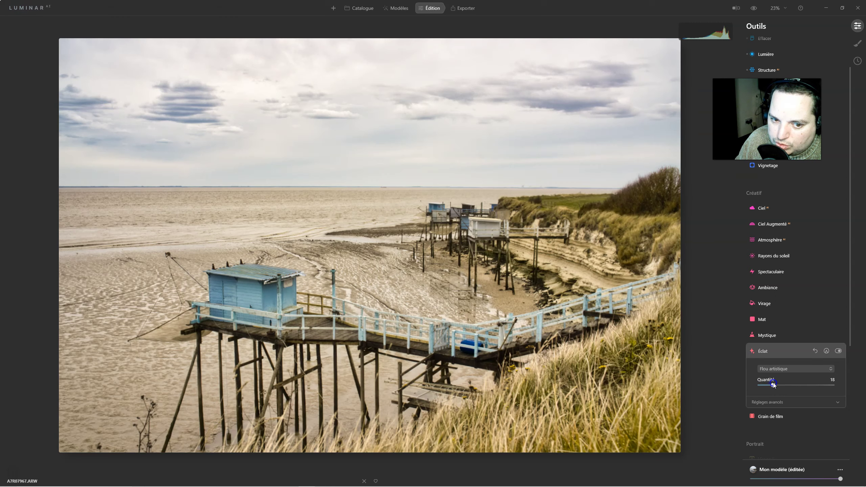
left_click(766, 336)
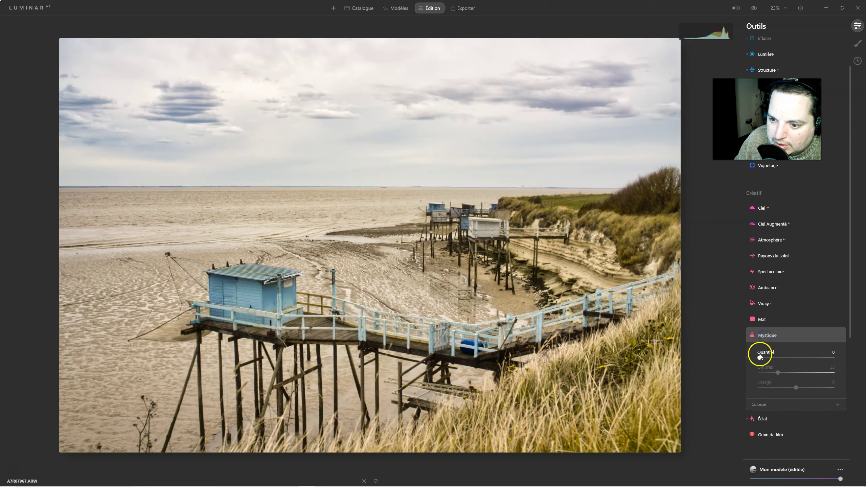
left_click_drag(760, 358, 784, 360)
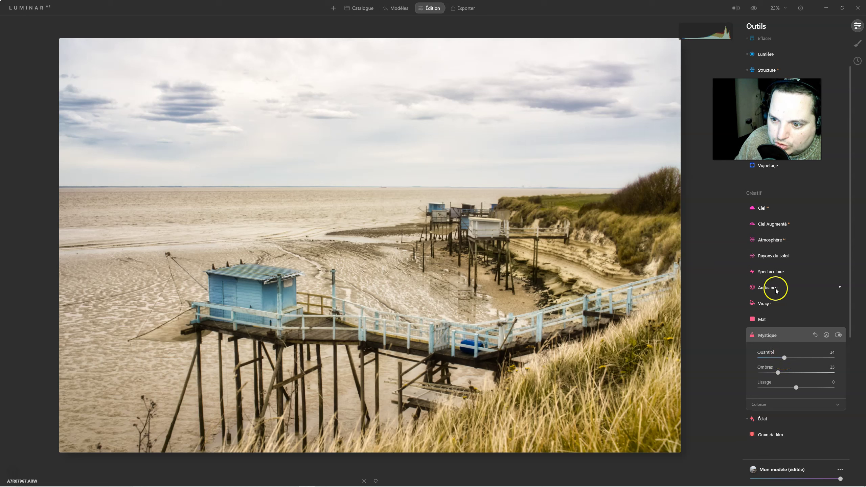
Step: Add Brouillard fog with Atmosphère at Quantité 61, Profondeur 81 and La clarté 100, comparing with the effect off
left_click(771, 240)
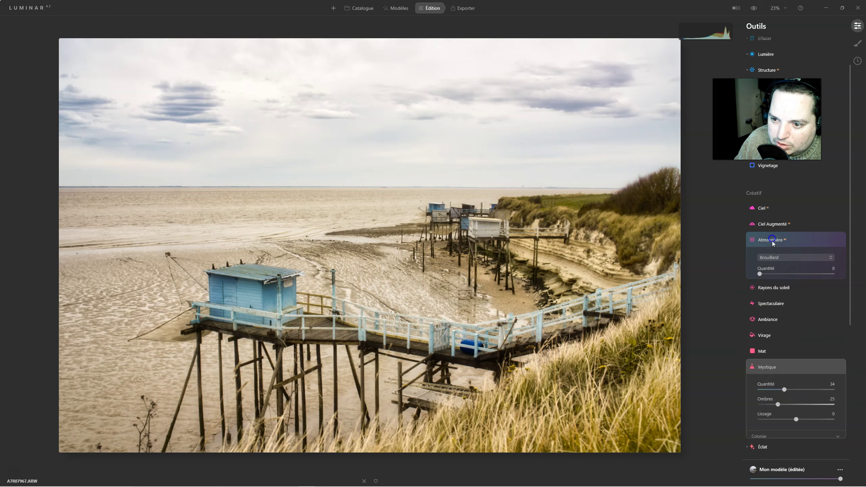
left_click_drag(767, 274, 817, 287)
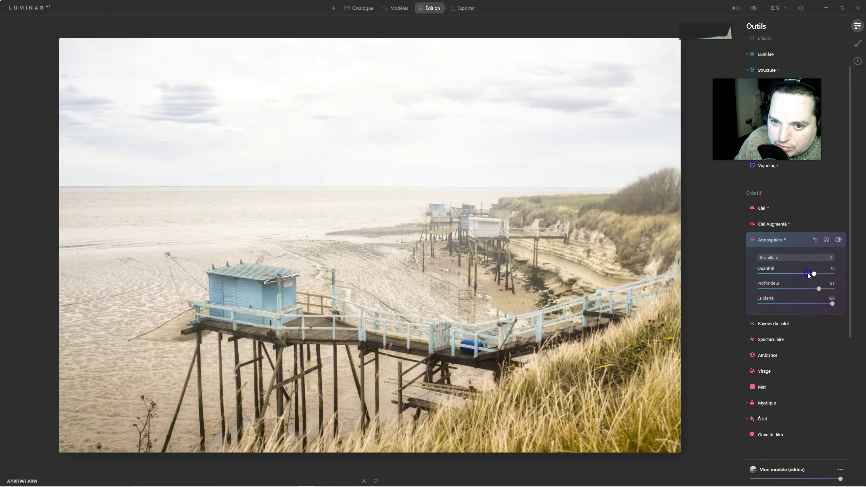
left_click_drag(808, 276, 803, 277)
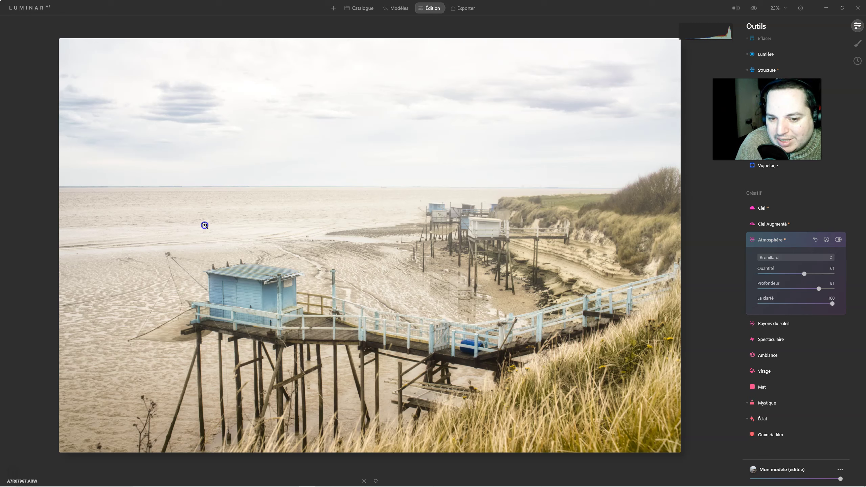
left_click(840, 240)
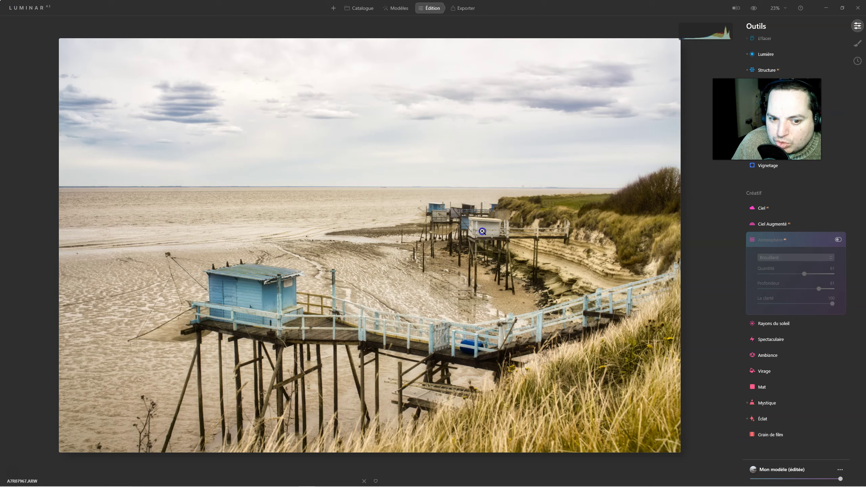
left_click(839, 240)
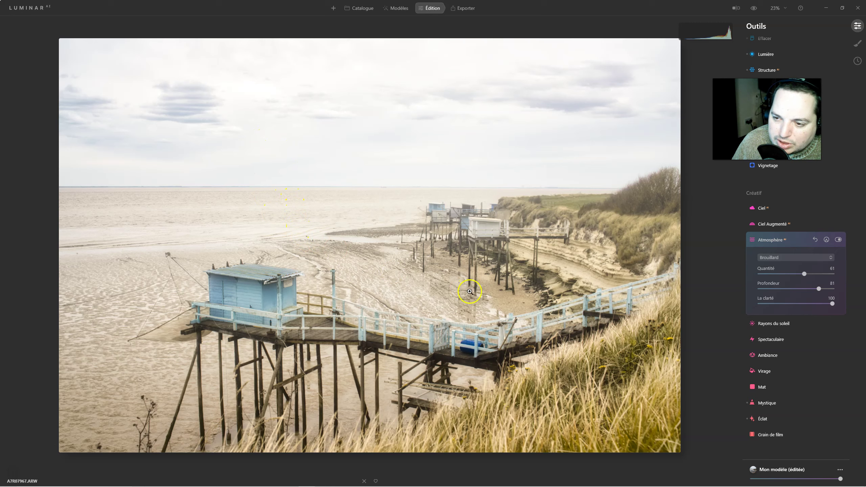
left_click(838, 240)
left_click(838, 239)
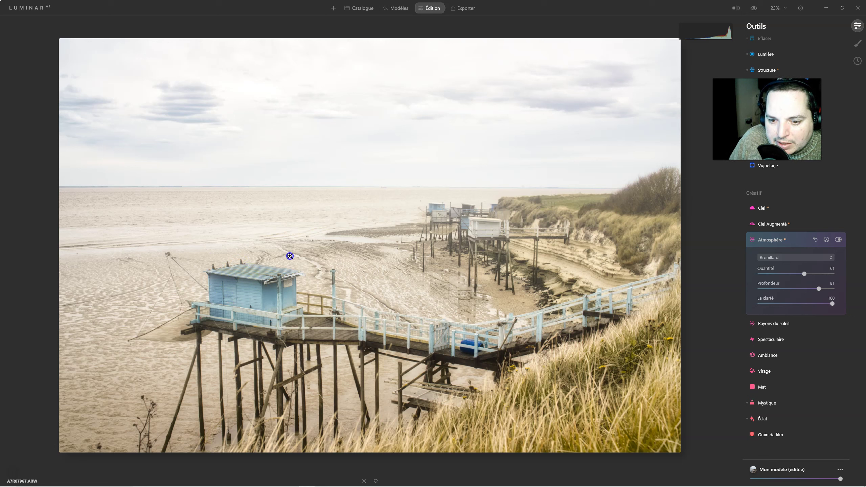
Step: Readjust the Brouillard fog to Profondeur 100 and Quantité 69
left_click(831, 290)
left_click_drag(831, 289, 794, 289)
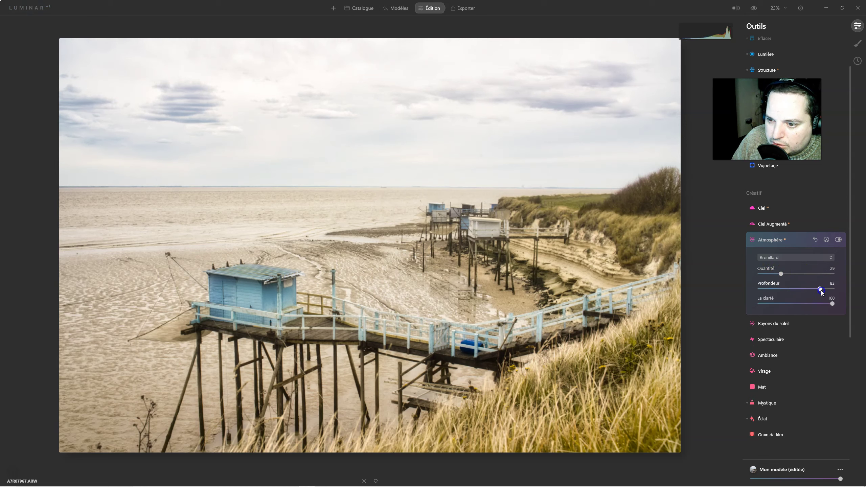
left_click_drag(852, 291, 853, 290)
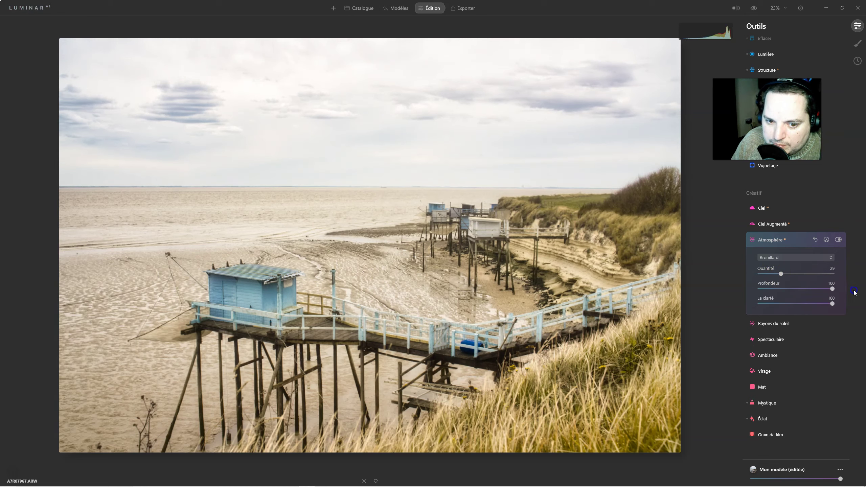
left_click(782, 274)
left_click_drag(781, 275, 790, 276)
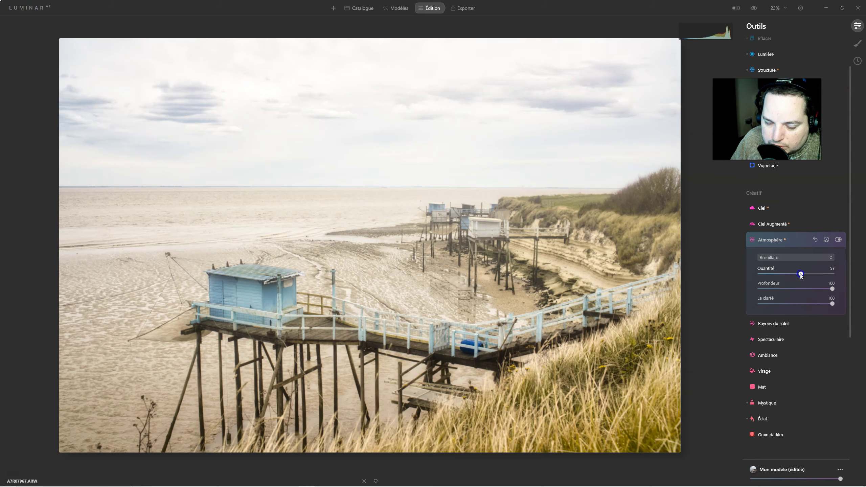
left_click_drag(801, 276, 809, 278)
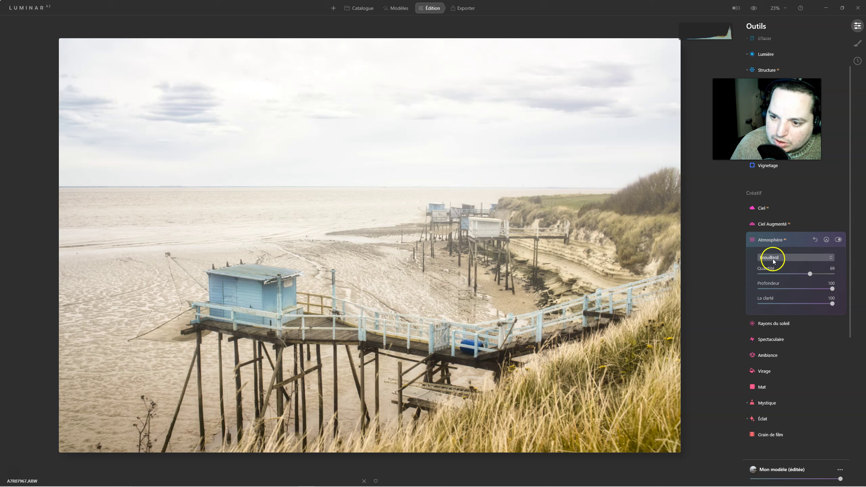
left_click(770, 240)
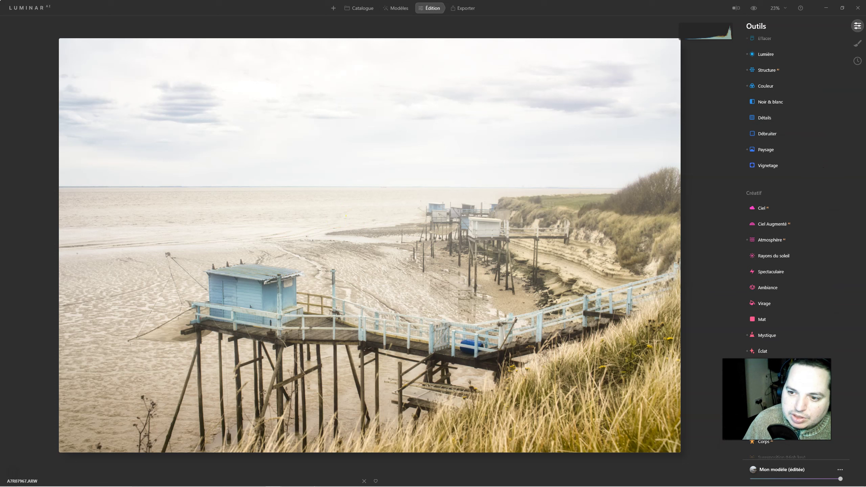
Step: Lower the overall Vibrance to -36 in the Couleur tool and compare the edited photo with the original
left_click(766, 86)
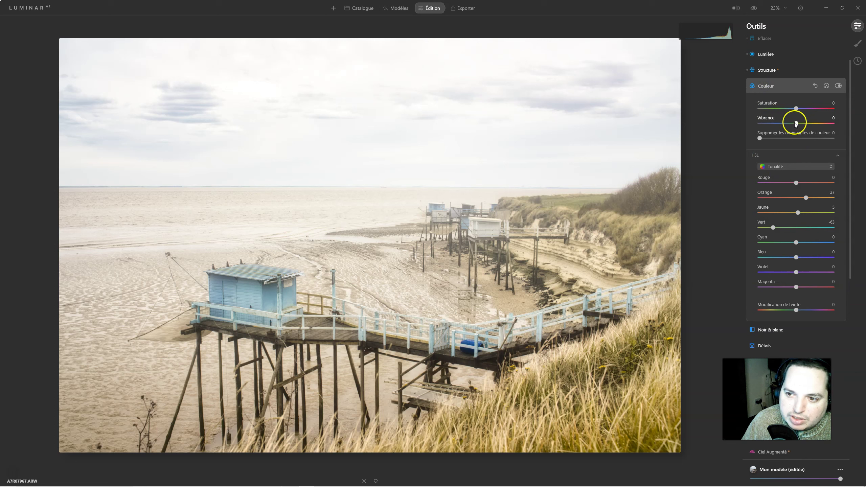
left_click_drag(789, 124, 768, 123)
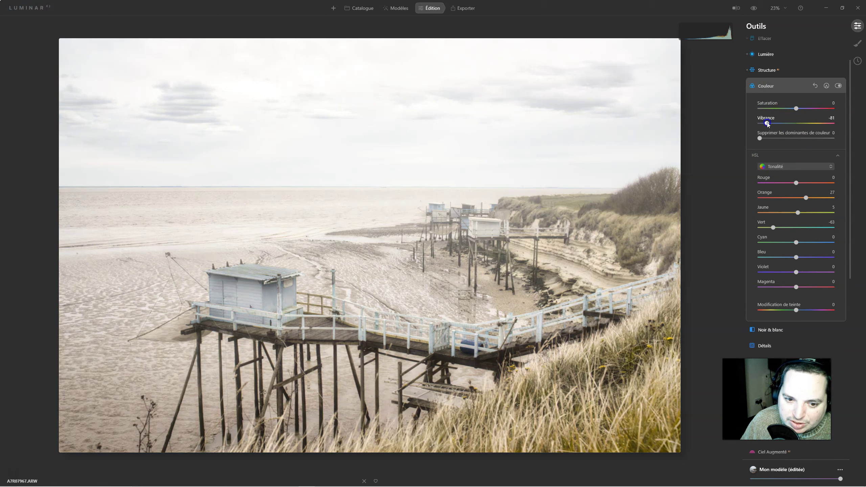
left_click_drag(767, 124, 773, 124)
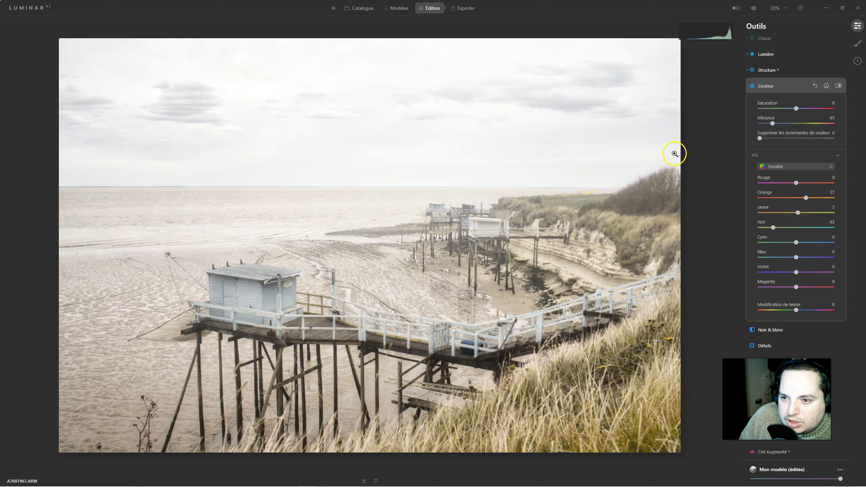
left_click(773, 124)
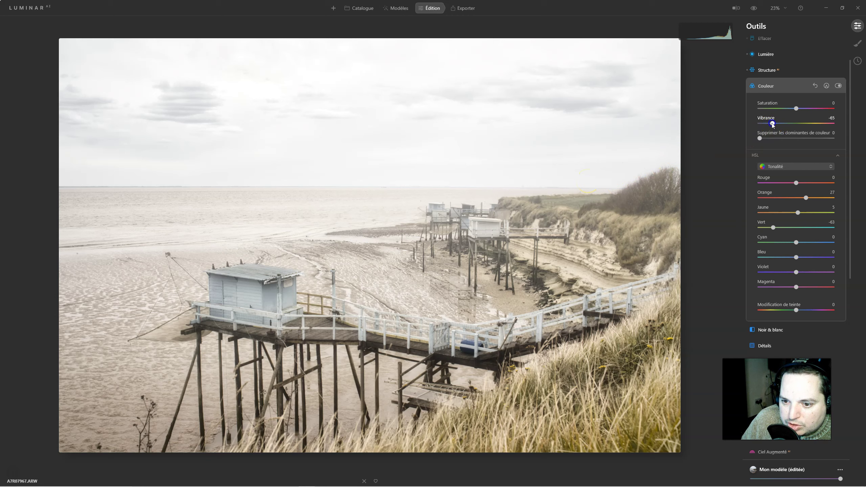
left_click_drag(799, 123, 781, 124)
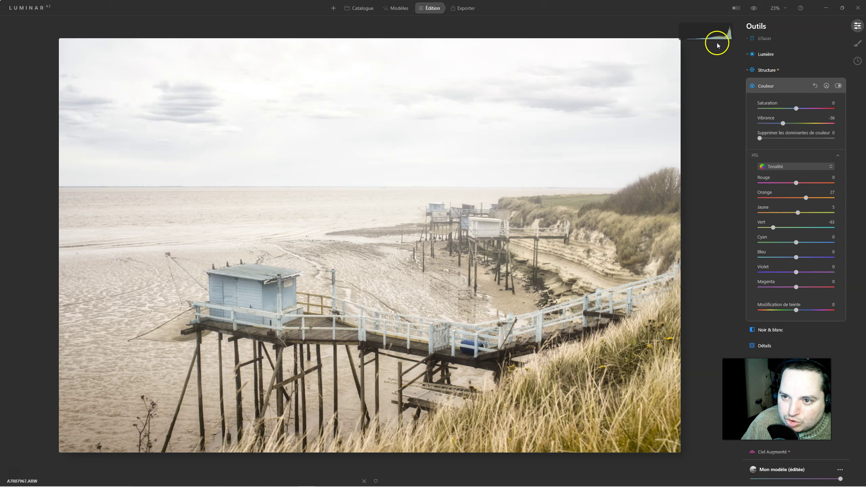
left_click(754, 8)
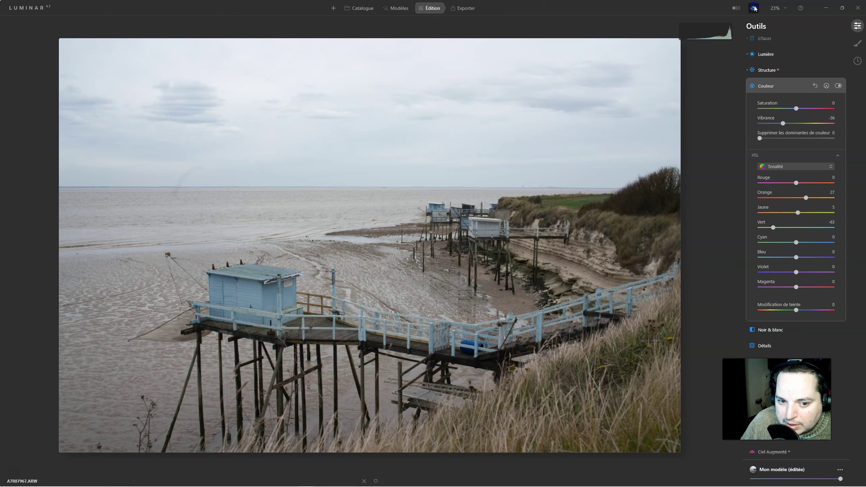
left_click(754, 8)
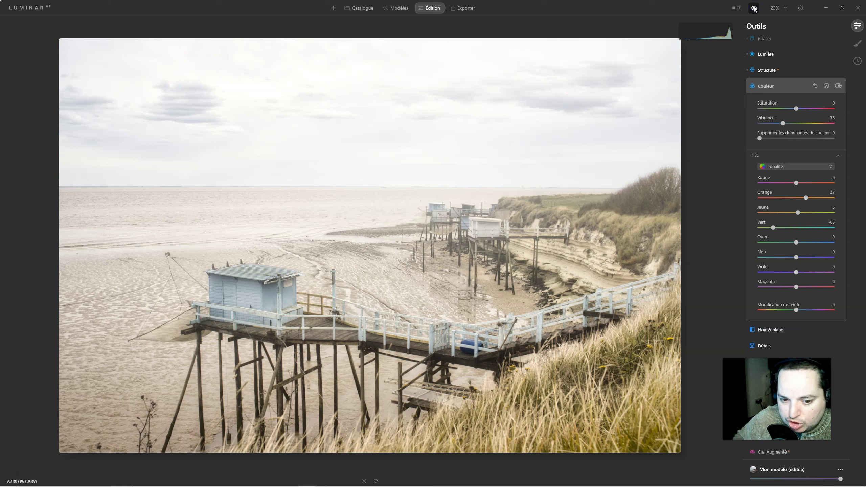
left_click(764, 85)
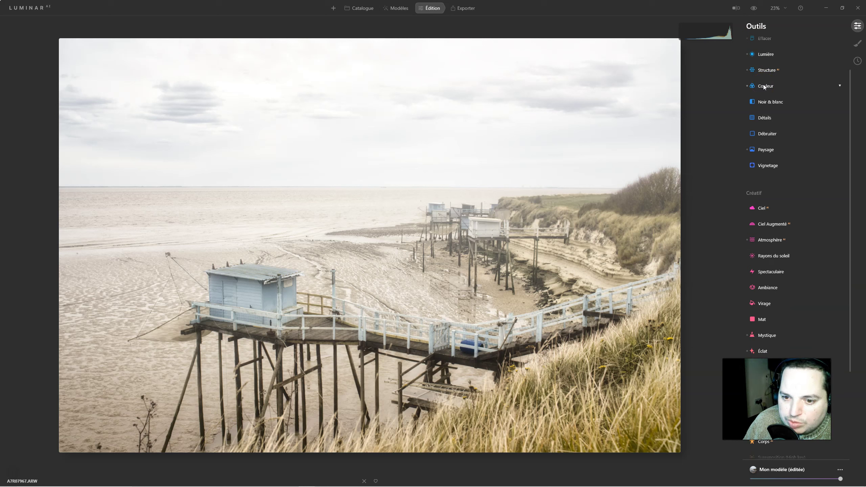
Step: Apply a colour contrast (Contraste des couleurs) in Harmonie de couleurs with Quantité 52 and Tonalité 241
left_click_drag(776, 393, 771, 120)
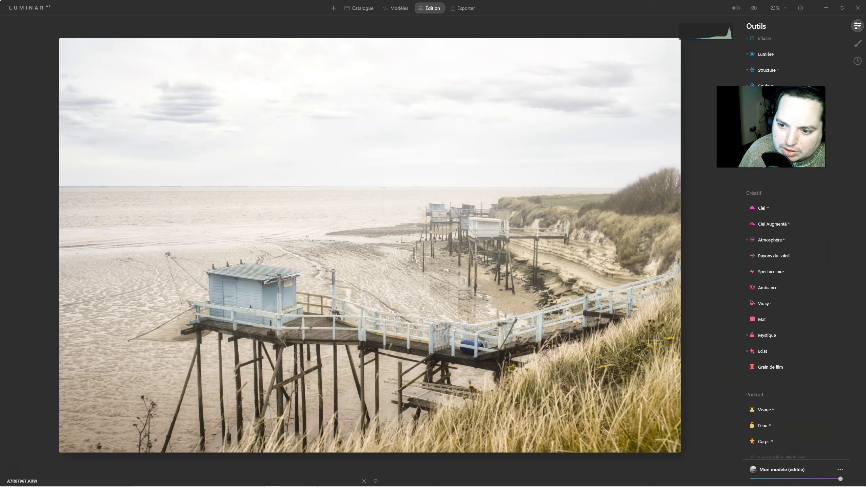
scroll(773, 410, "down", 3)
left_click(773, 409)
scroll(799, 385, "down", 2)
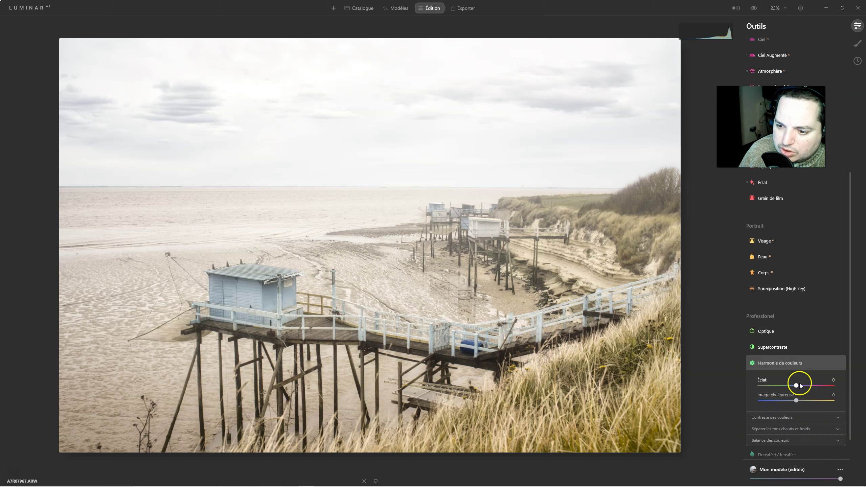
left_click(798, 388)
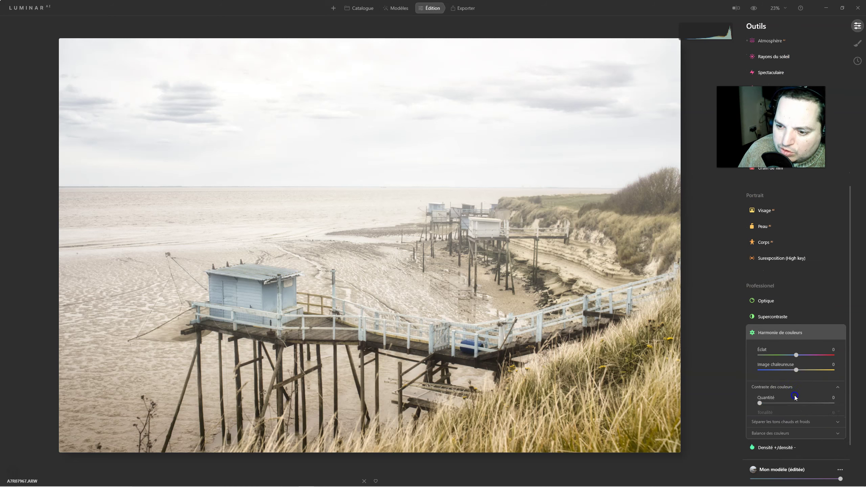
scroll(806, 401, "down", 1)
left_click(797, 367)
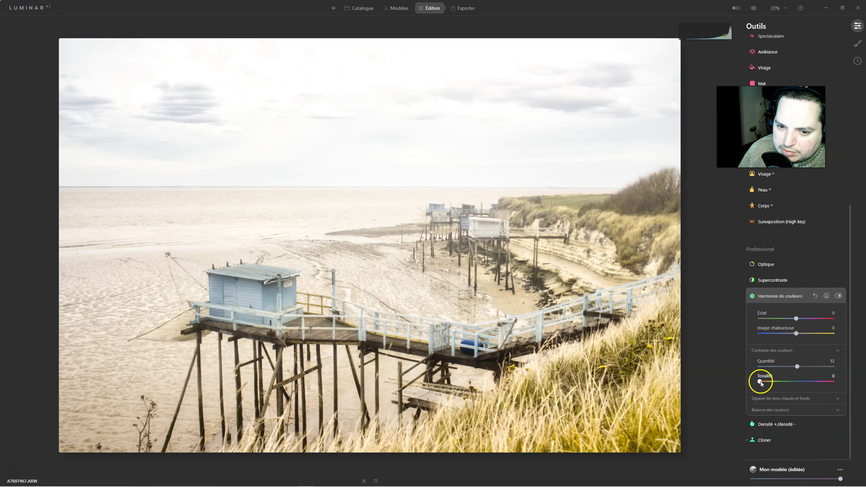
mouse_move(761, 381)
left_mouse_down()
mouse_move(804, 379)
mouse_move(772, 385)
left_mouse_up()
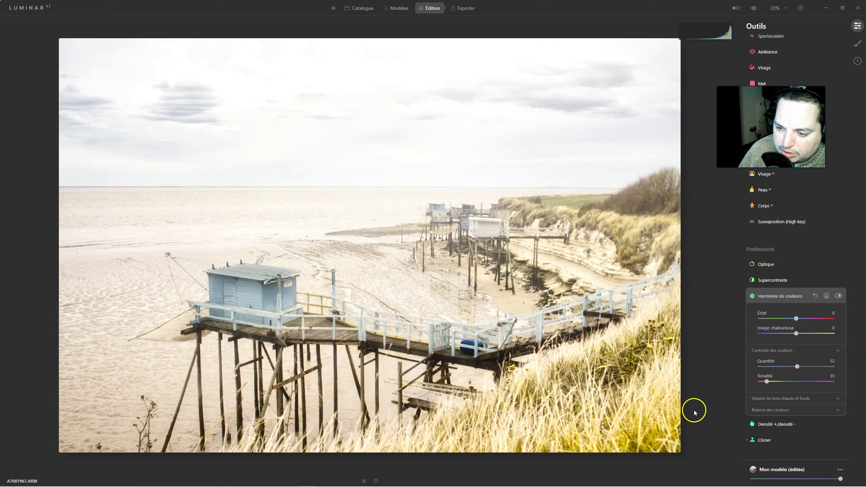
left_click_drag(768, 382, 811, 382)
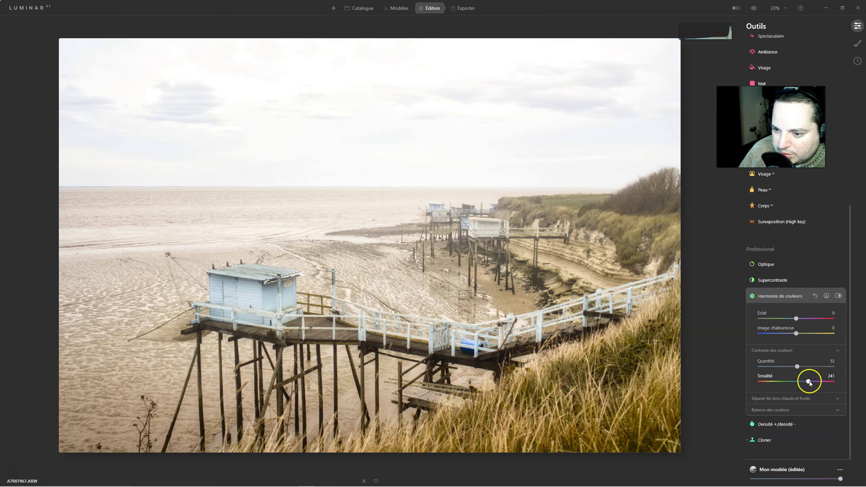
Step: In Harmonie de couleurs, set the colour contrast Tonalité to 166, Éclat to -34 and Image chaleureuse to -20
mouse_move(809, 382)
left_mouse_down()
mouse_move(760, 381)
mouse_move(829, 381)
mouse_move(793, 381)
left_mouse_up()
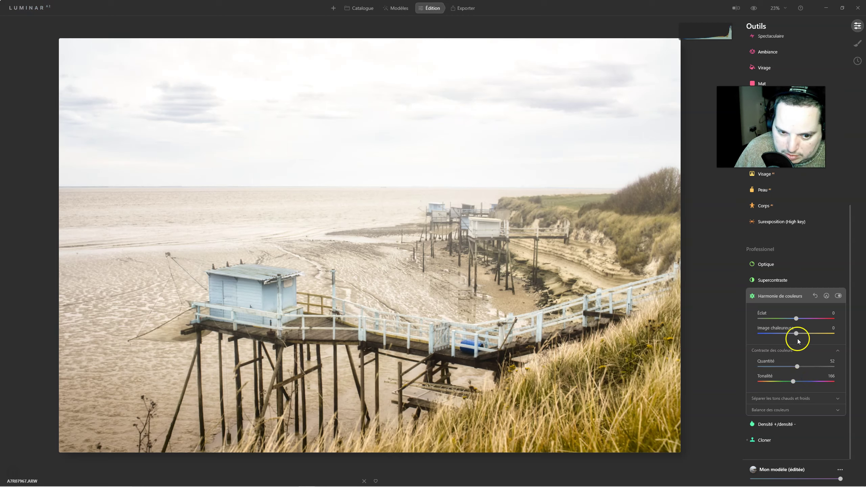
mouse_move(796, 319)
left_mouse_down()
mouse_move(806, 319)
mouse_move(775, 319)
mouse_move(789, 320)
mouse_move(793, 333)
left_mouse_up()
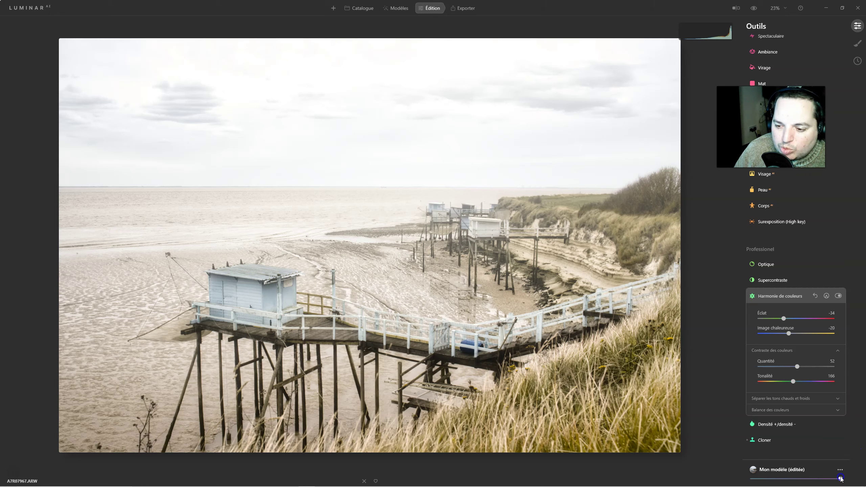
Step: Compare the edit at zero and full strength and slightly reduce the overall intensity of Mon modèle
left_click_drag(837, 479, 754, 479)
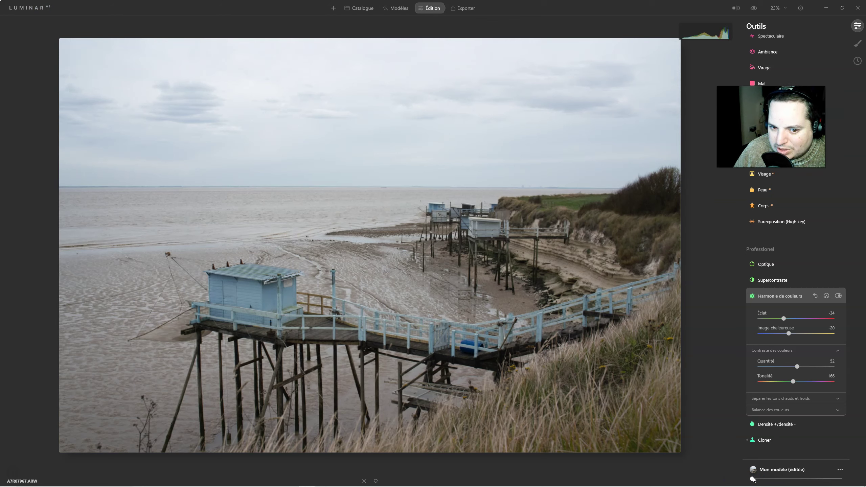
left_click_drag(753, 479, 827, 479)
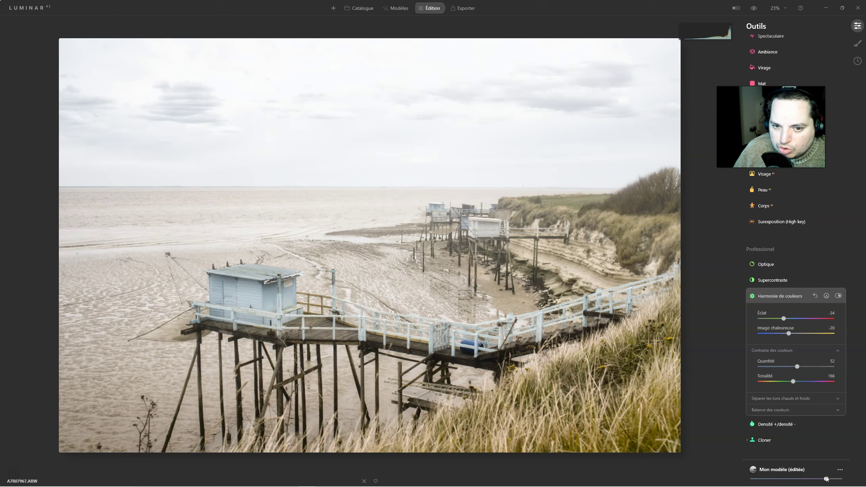
left_click(797, 294)
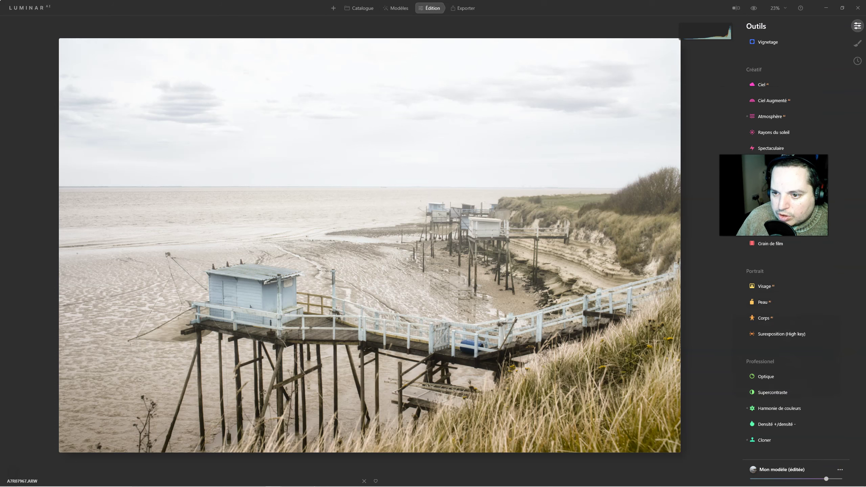
Step: Apply the Mat effect to the photo with Quantité 51
scroll(782, 159, "up", 1)
scroll(782, 158, "up", 3)
scroll(782, 159, "down", 4)
left_click(764, 226)
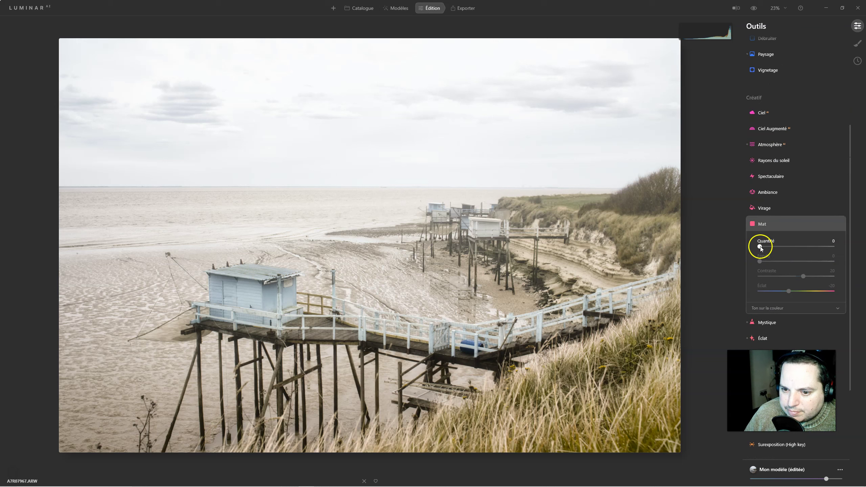
left_click_drag(761, 246, 798, 250)
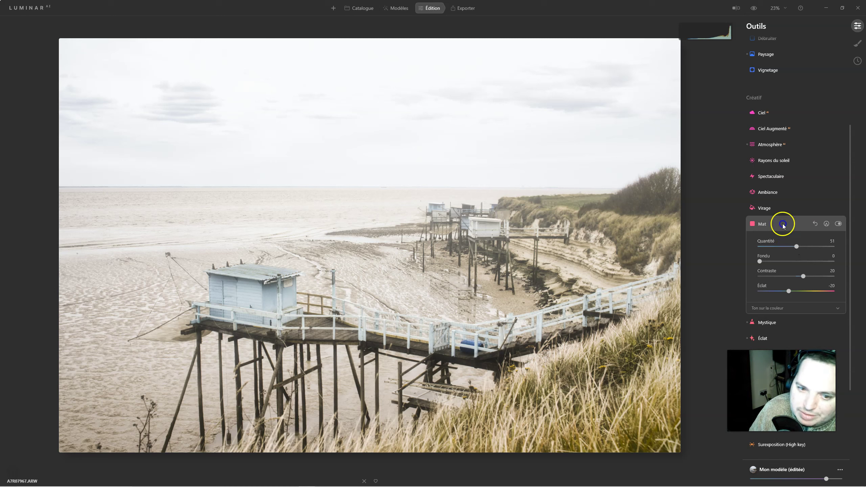
left_click(763, 224)
Step: Add a dark Vignetage centred on the blue foreground hut with Quantité -74 and Taille 17
scroll(770, 187, "up", 2)
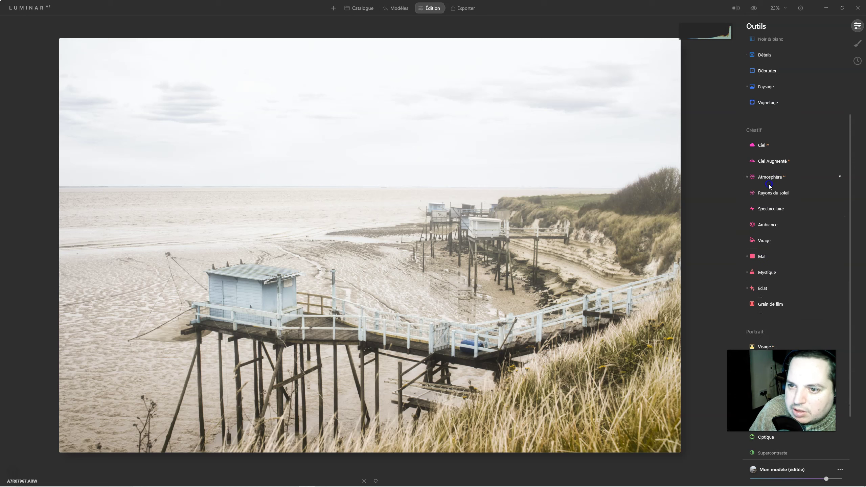
left_click(763, 118)
left_click(794, 136)
left_click(264, 298)
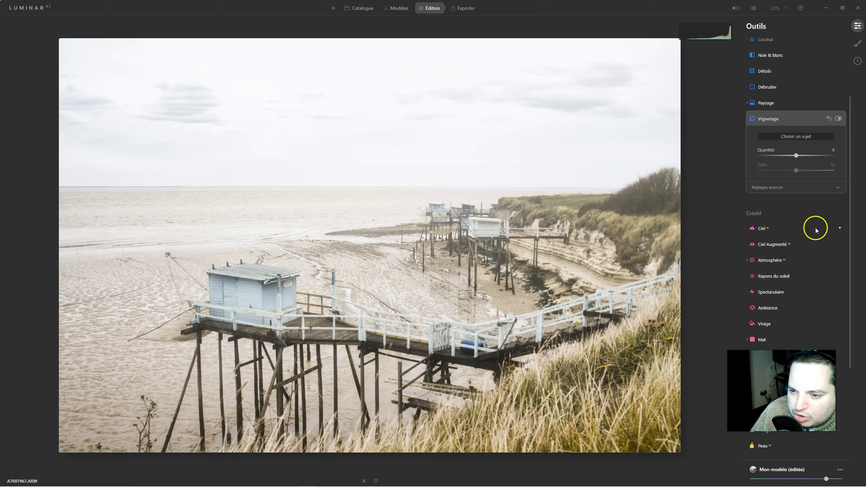
left_click_drag(795, 156, 771, 169)
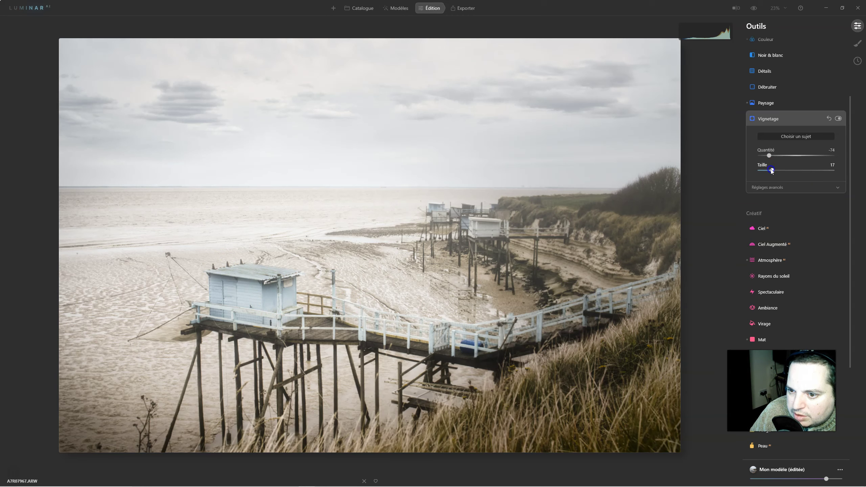
Step: Set the vignette's Progressivité to 100, Taille to 0 and Quantité to -100
left_click(774, 188)
left_click_drag(797, 230, 832, 230)
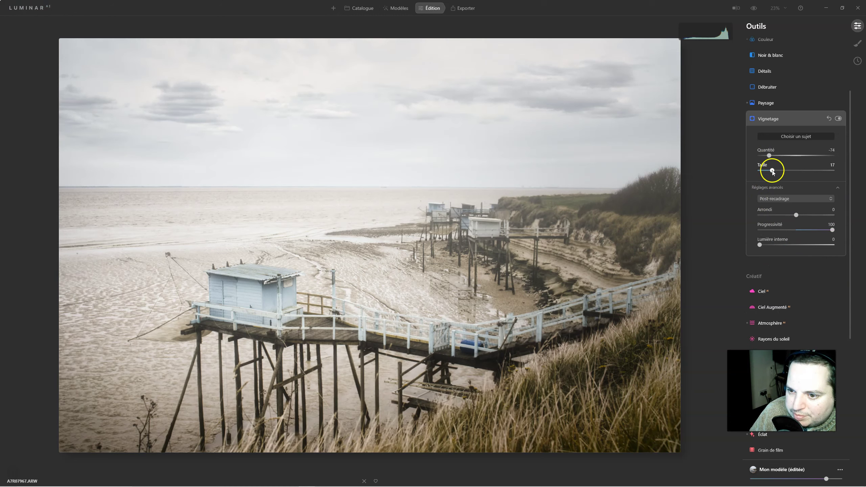
left_click_drag(770, 170, 743, 159)
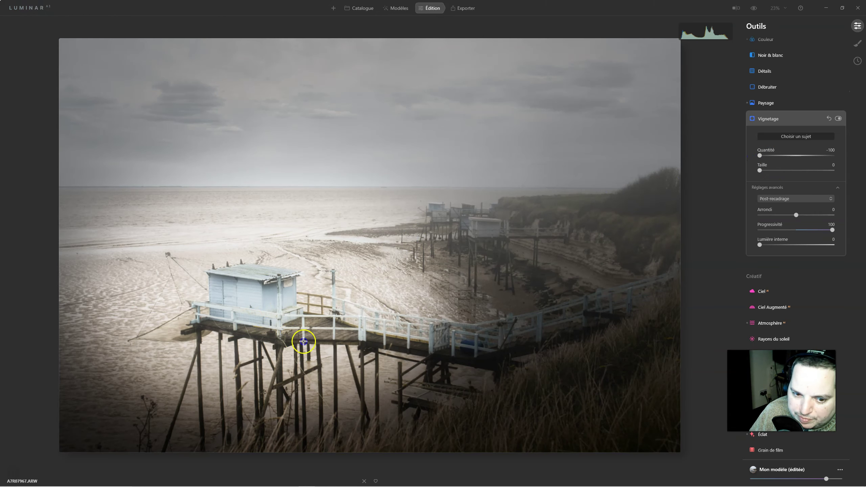
Step: Recentre the vignette beneath the walkway beside the foreground hut and soften its Quantité to -72
left_click(327, 355)
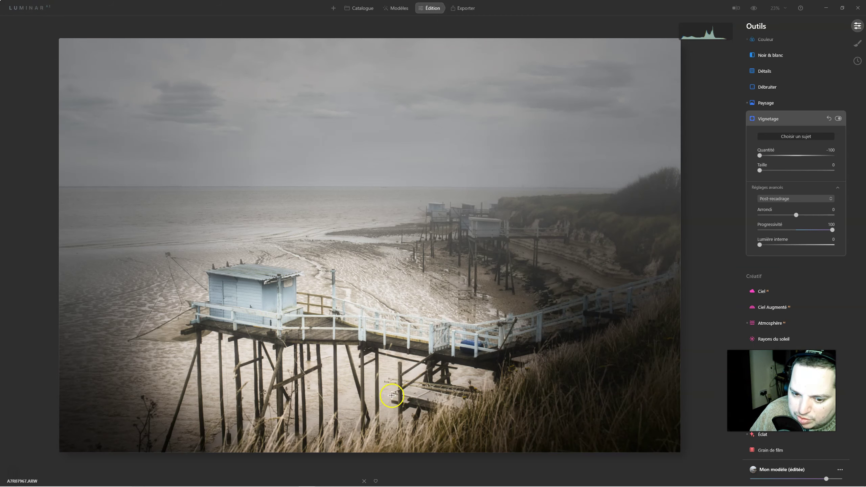
left_click(356, 399)
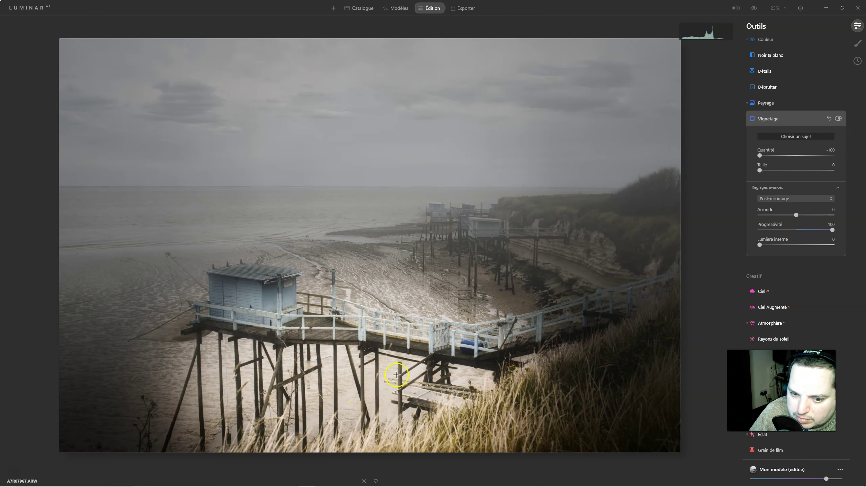
left_click(765, 156)
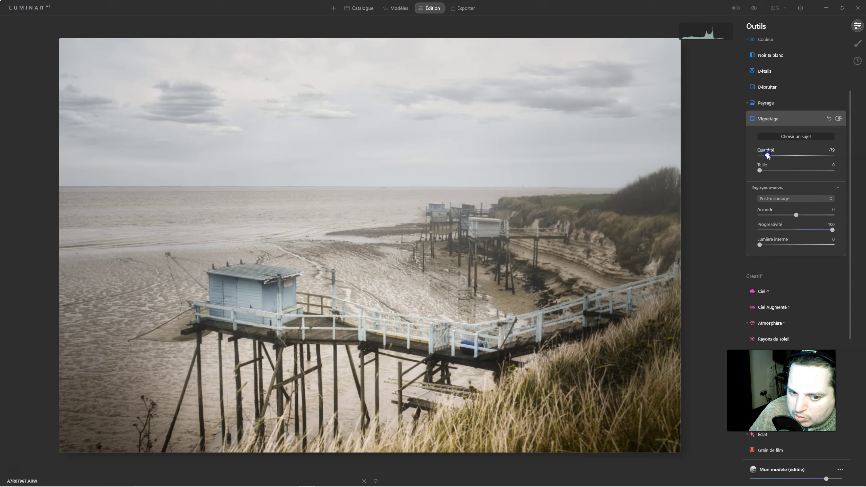
left_click_drag(768, 156, 770, 156)
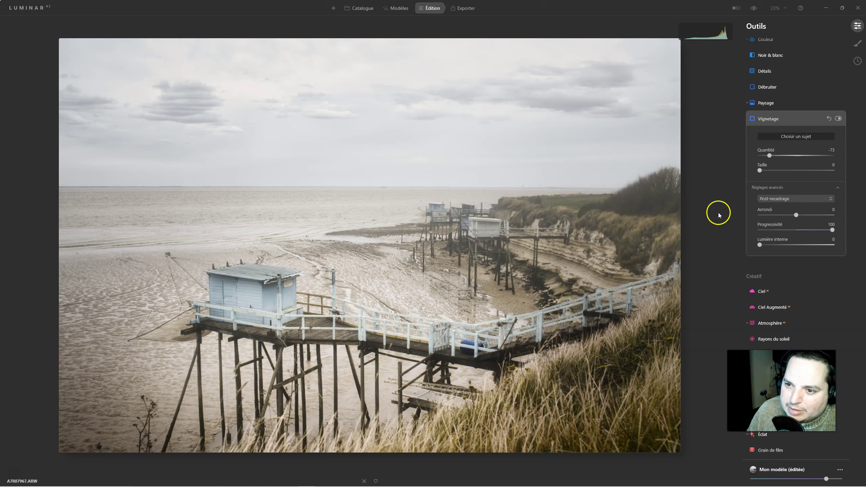
left_click(769, 129)
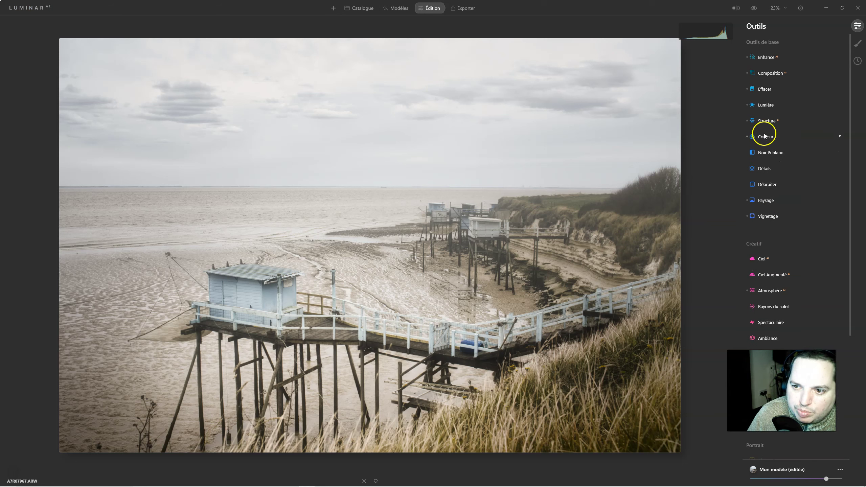
Step: Lower the overall Saturation to -32 in the Couleur tool
left_click(765, 137)
left_click_drag(795, 159, 742, 161)
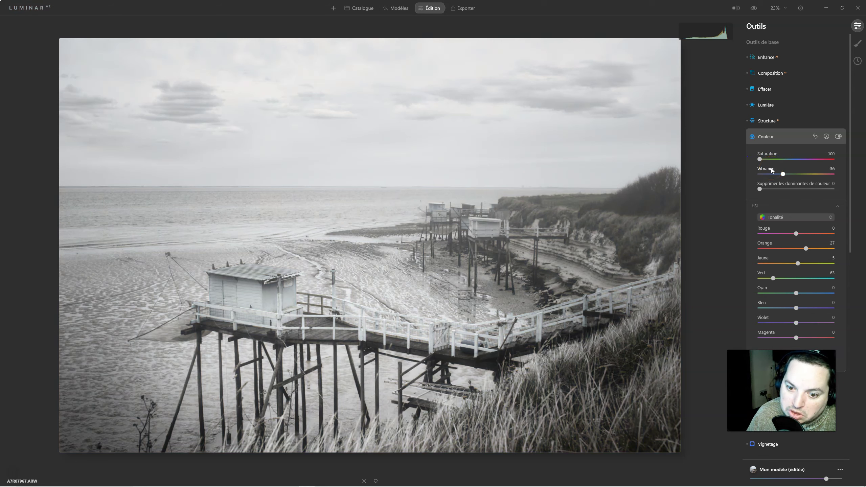
left_click_drag(760, 159, 785, 161)
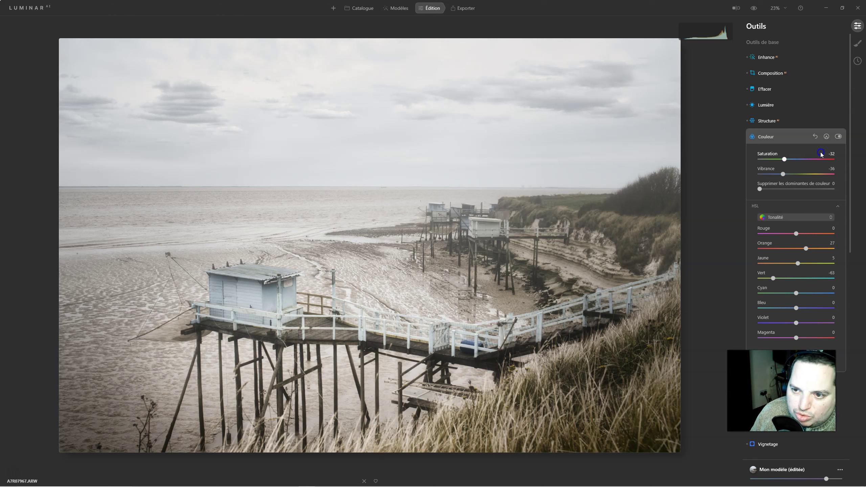
left_click(770, 138)
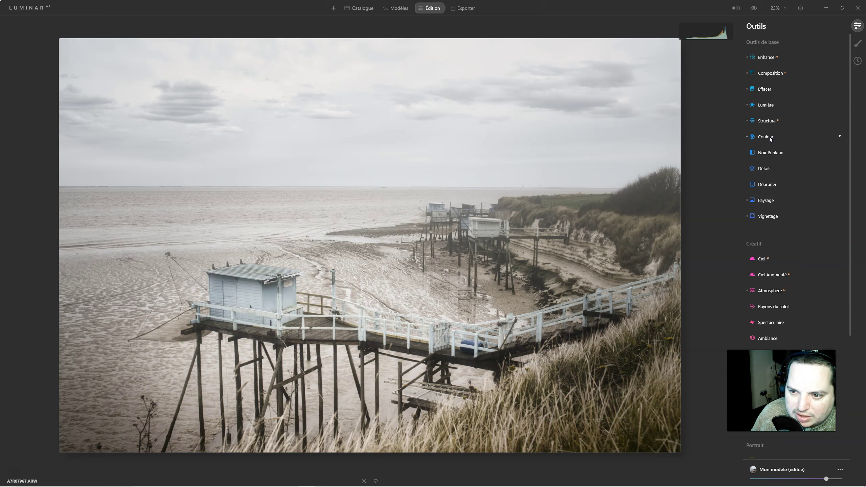
left_click(773, 172)
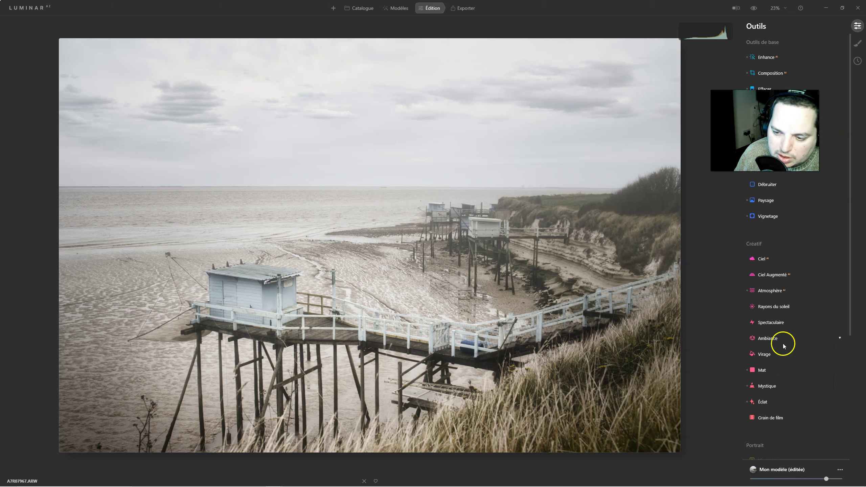
Step: Apply the Spectaculaire effect with Quantité 49 and compare the photo with the effect off and with the original
left_click(773, 323)
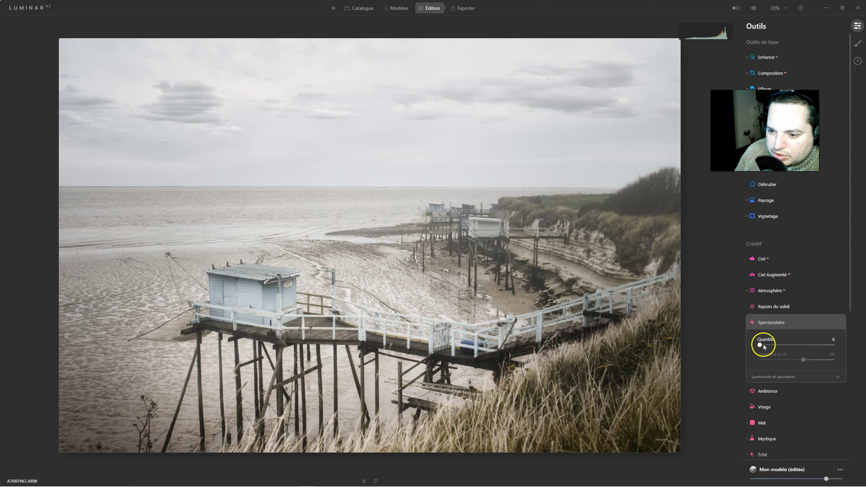
left_click_drag(761, 346, 791, 345)
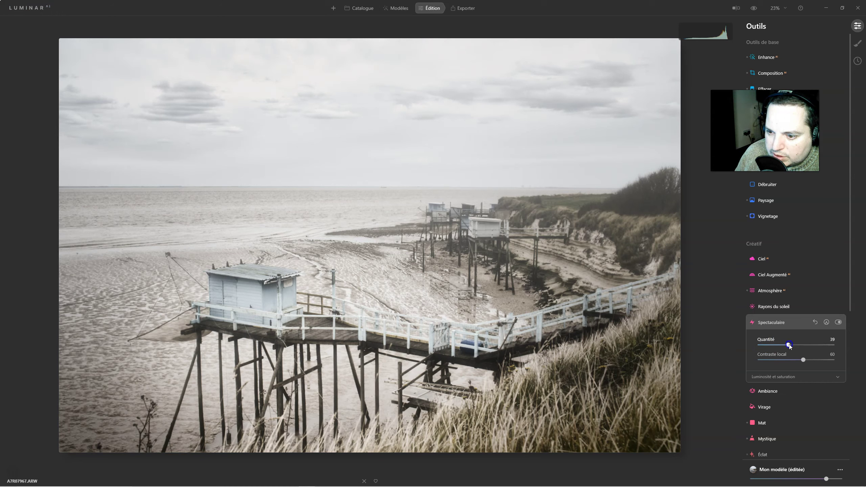
mouse_move(789, 346)
left_mouse_down()
mouse_move(807, 344)
mouse_move(796, 346)
left_mouse_up()
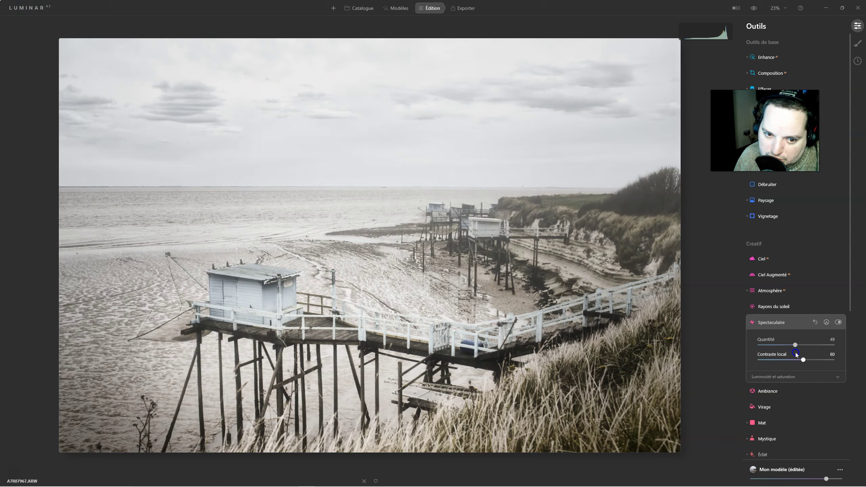
left_click(838, 322)
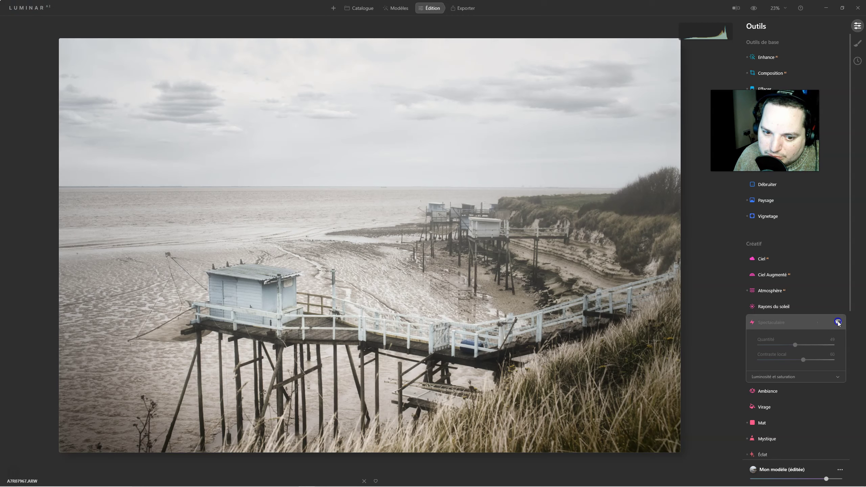
left_click(838, 322)
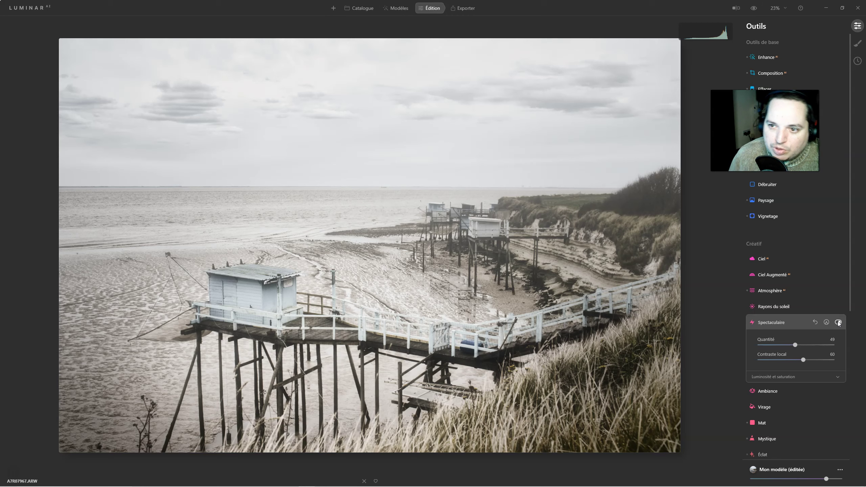
left_click(752, 8)
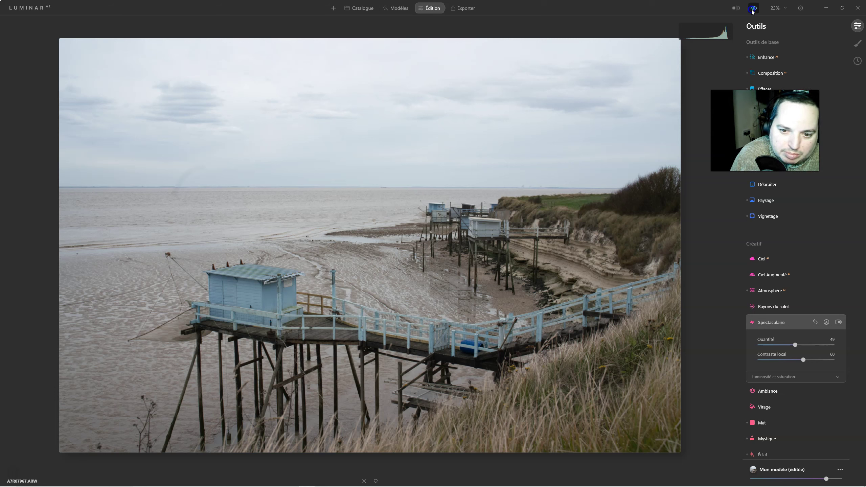
left_click(753, 9)
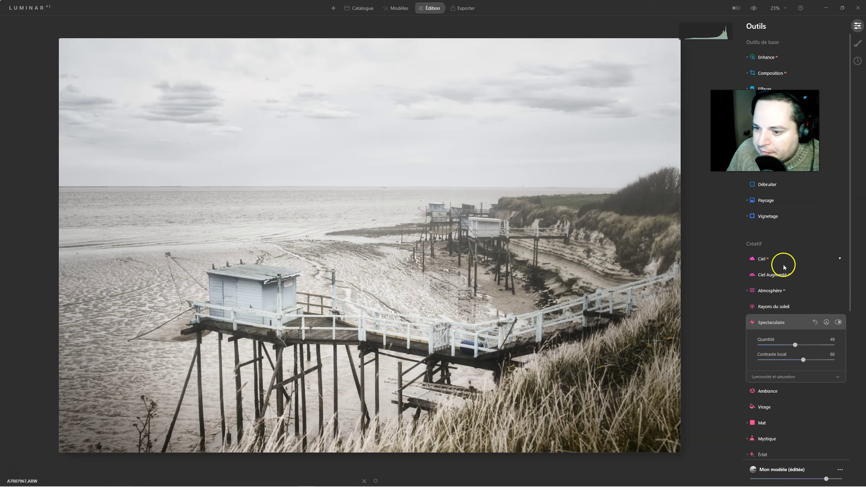
left_click(773, 323)
Step: Add film grain (Grain de film) to the photo with Quantité 35, Taille 55 and Cassure 50
scroll(801, 314, "down", 3)
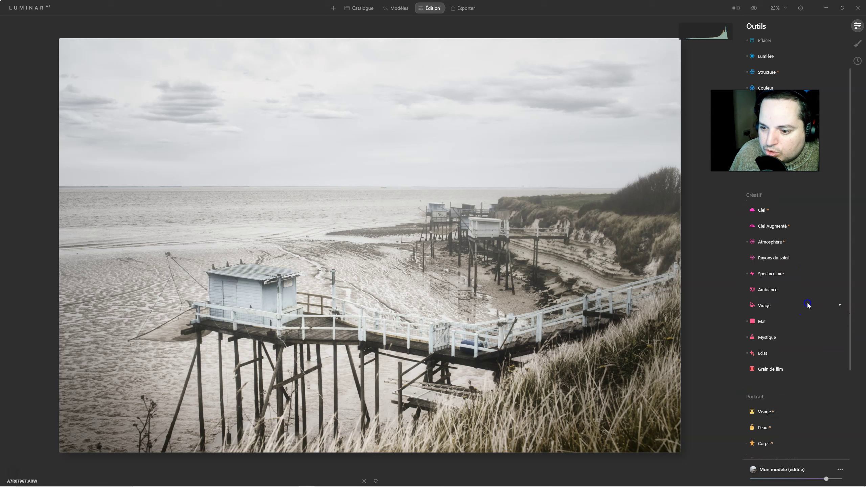
scroll(800, 321, "down", 1)
left_click(774, 355)
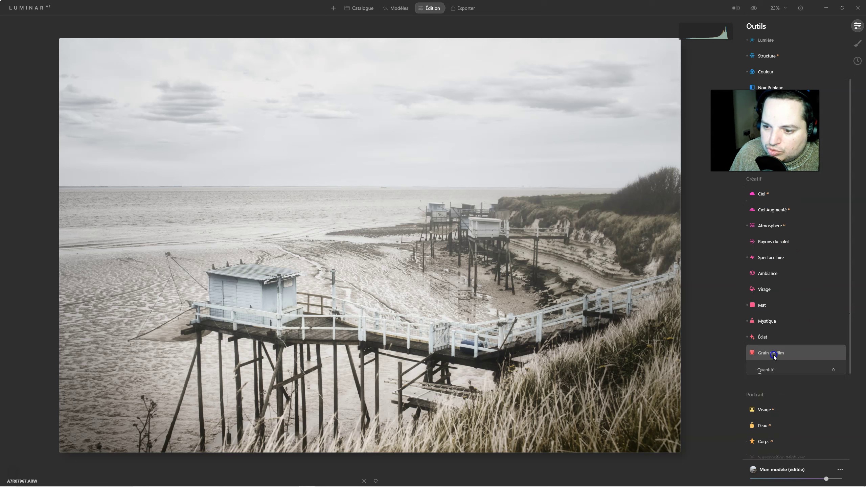
left_click_drag(764, 377, 804, 375)
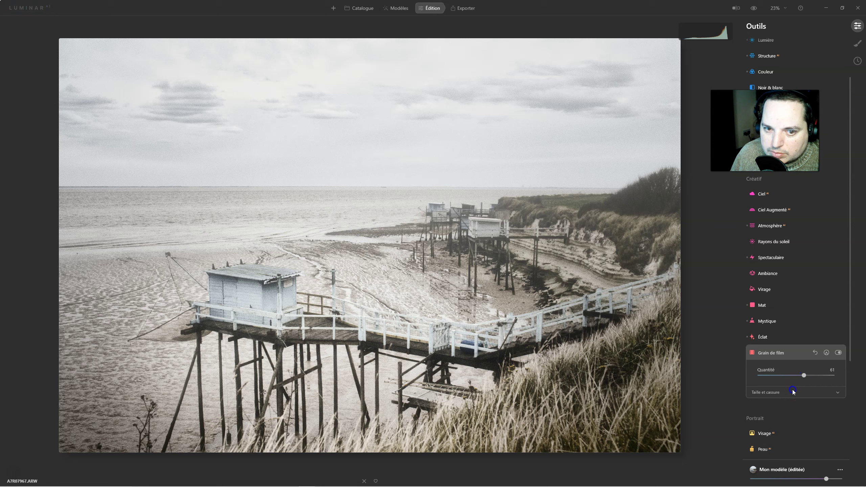
left_click(781, 391)
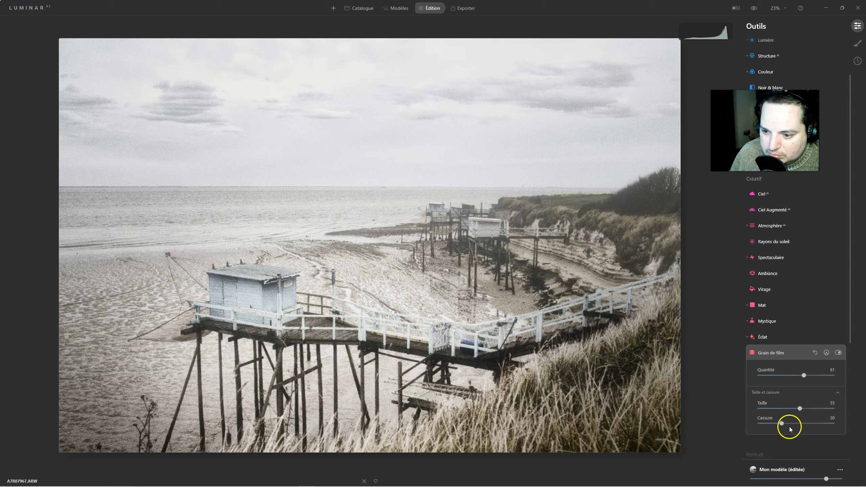
left_click_drag(781, 424, 794, 426)
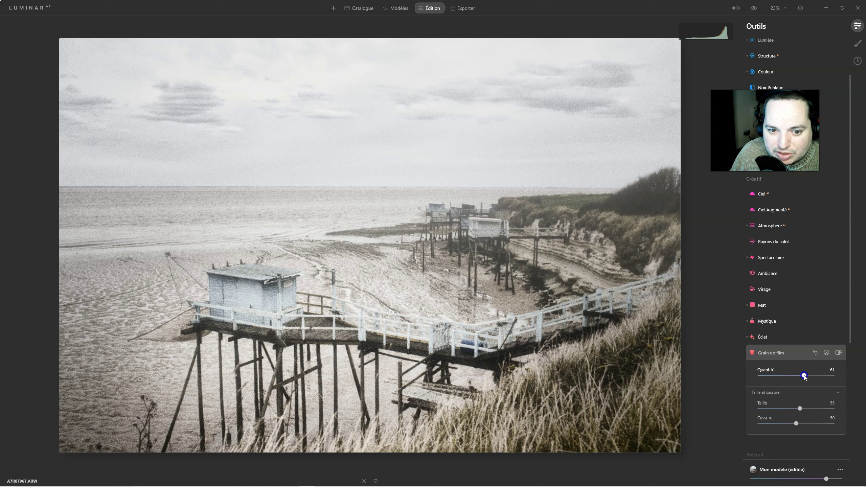
left_click_drag(805, 376, 786, 375)
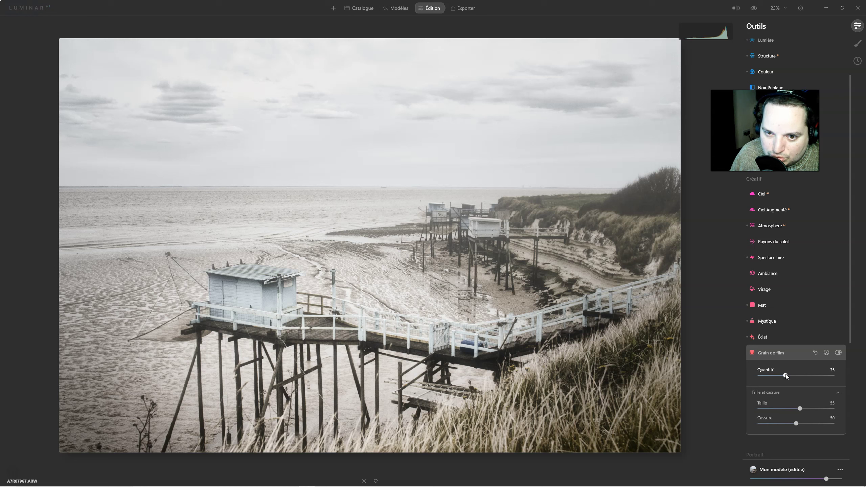